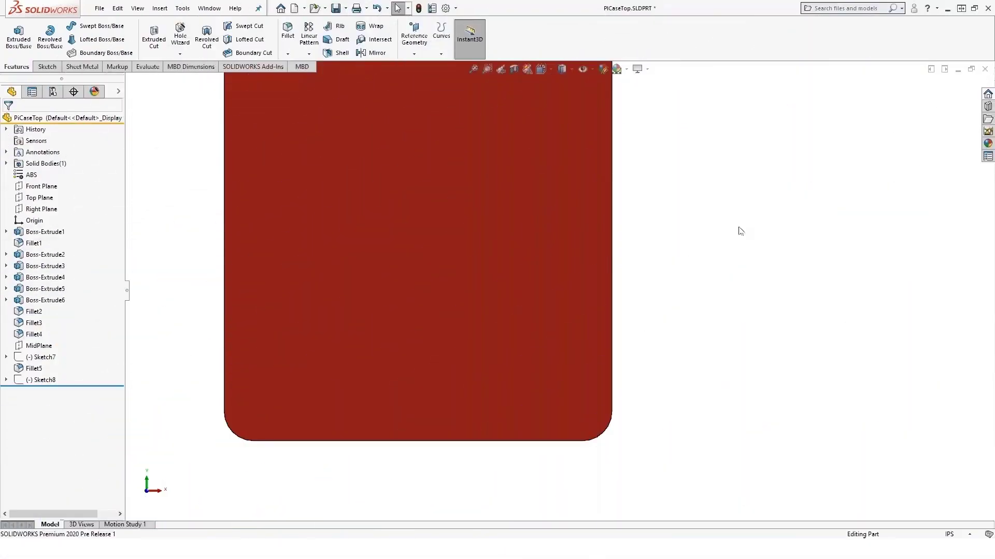
- Open the sketch of the small tab near the case's upper side edge for editing, viewed face-on
key(z)
key(z)
key(z)
key(z)
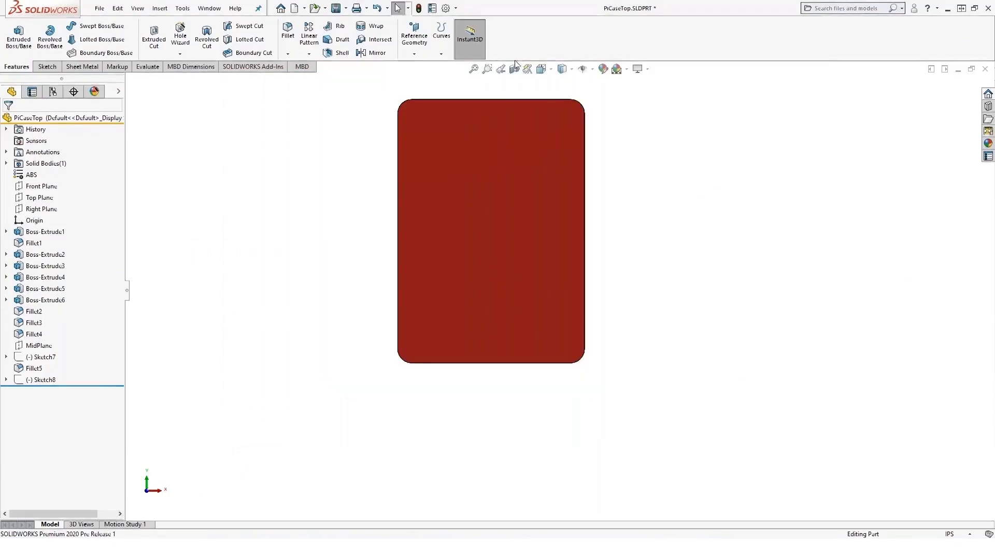
middle_drag(574, 288, 362, 283)
scroll(534, 78, down, 5)
middle_drag(436, 210, 332, 212)
scroll(246, 283, down, 3)
click(246, 285)
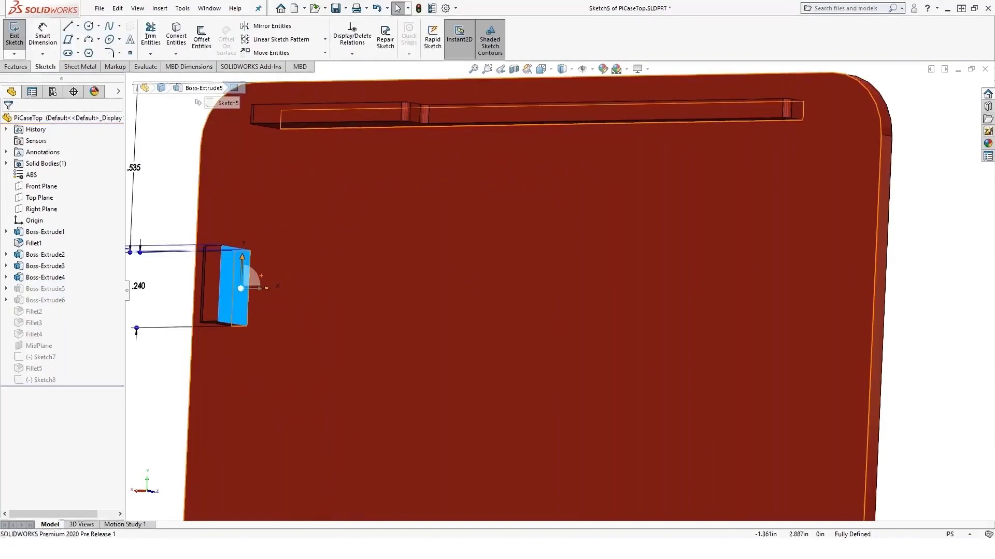
key(z)
key(z)
key(ctrl+8)
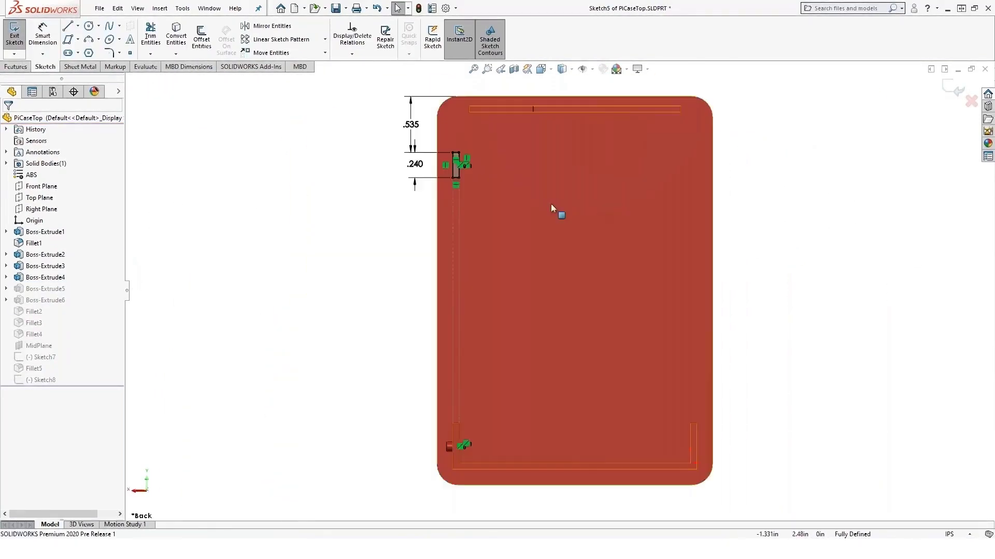
- Draw a vertical construction centerline from the midpoint of the plate's upper edge down toward its middle
scroll(577, 134, down, 2)
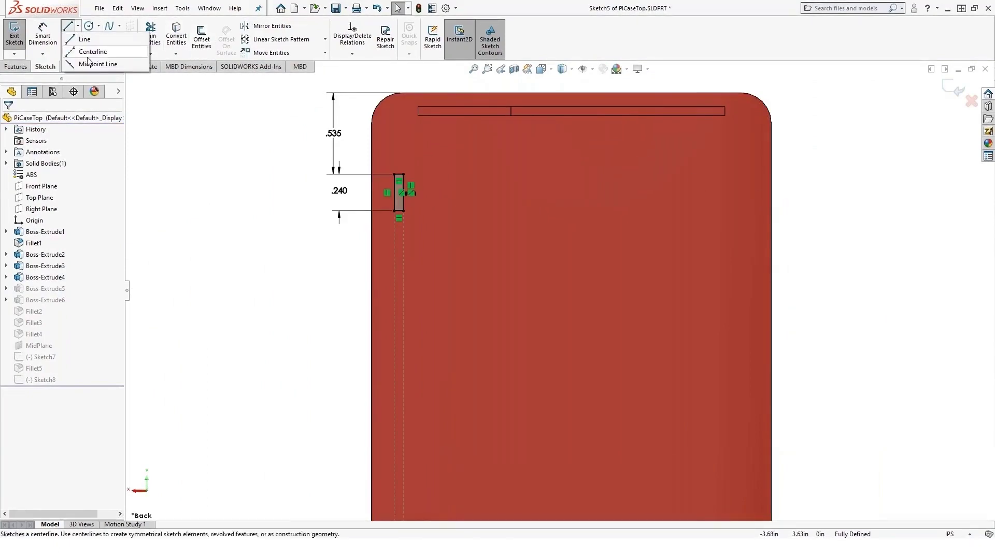
key(l)
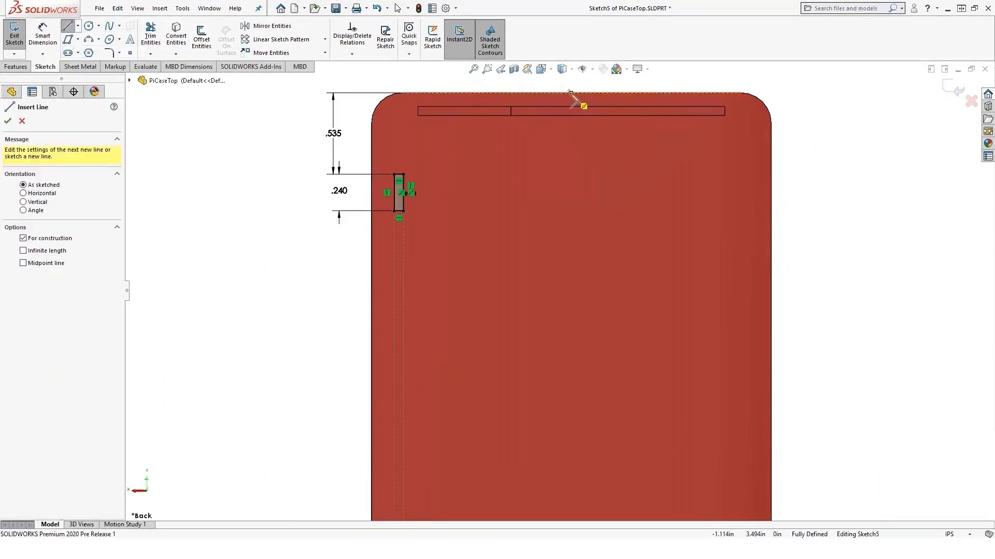
click(571, 93)
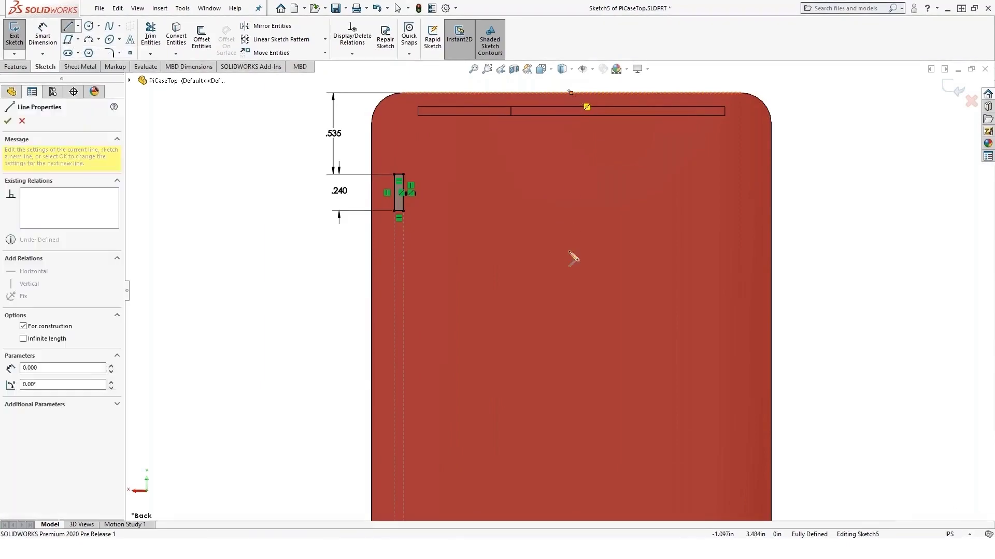
click(571, 318)
key(Escape)
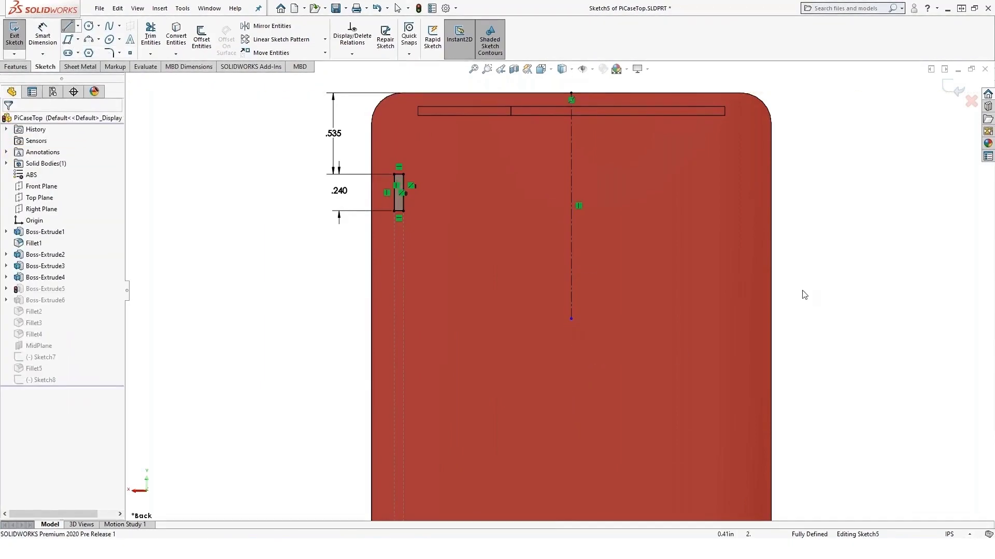
click(271, 26)
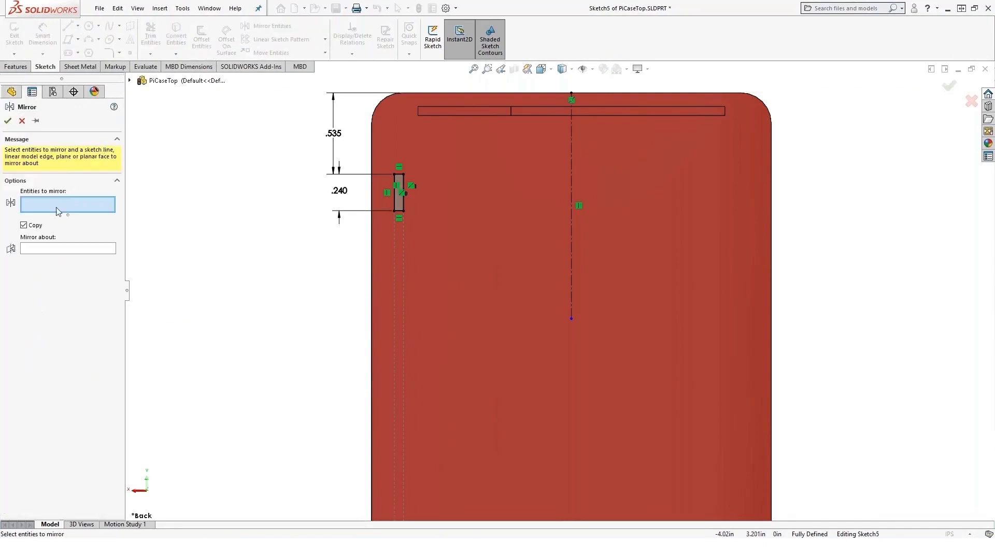
drag(289, 155, 449, 265)
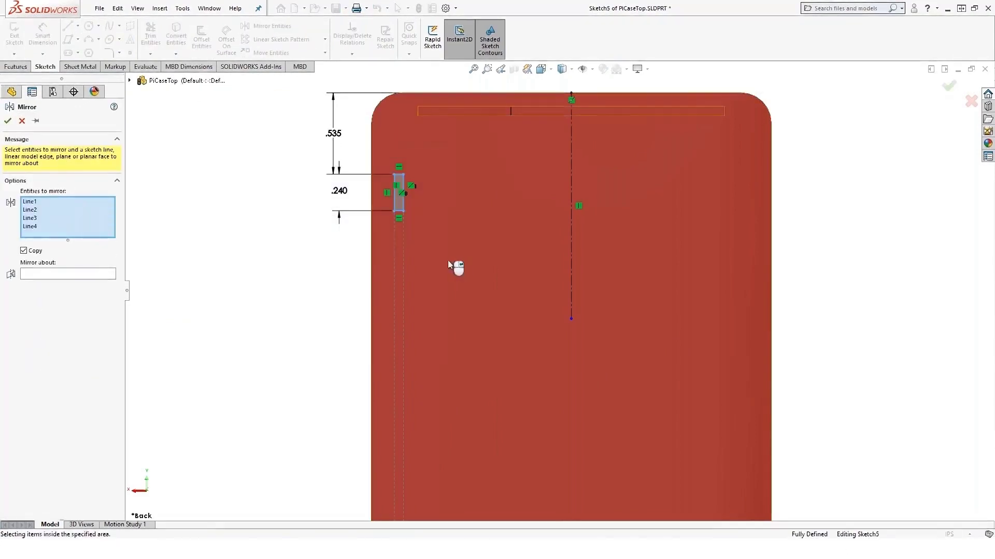
right_click(449, 265)
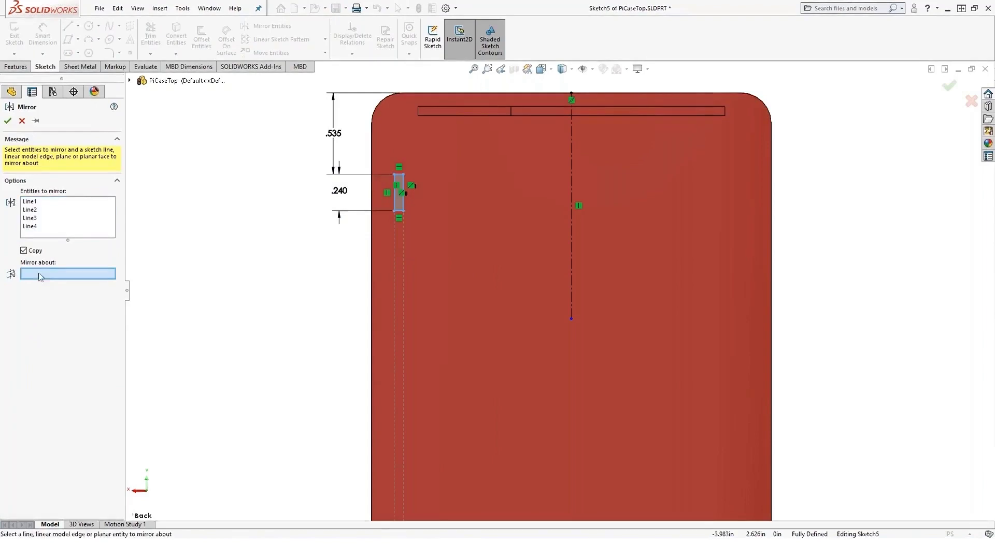
click(570, 260)
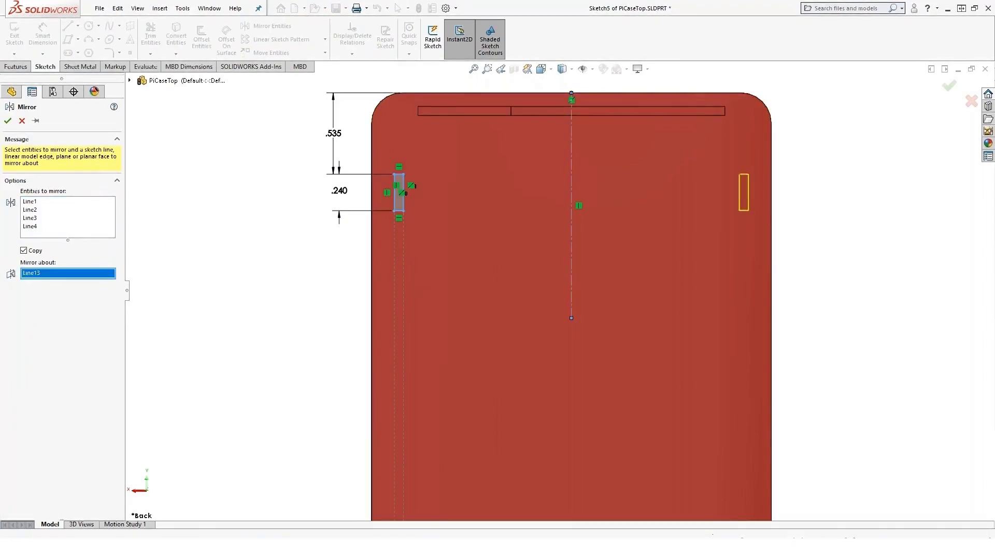
click(22, 121)
- Mirror the preselected small tab rectangle about the vertical centerline to the opposite side of the plate
key(z)
key(z)
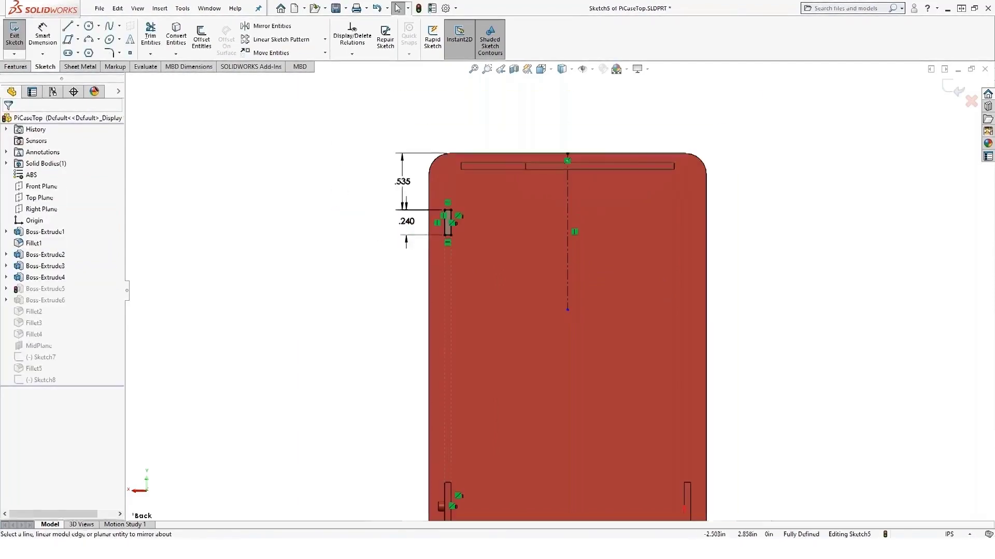
mouse_move(336, 143)
mouse_down()
mouse_move(588, 260)
mouse_move(610, 331)
mouse_up()
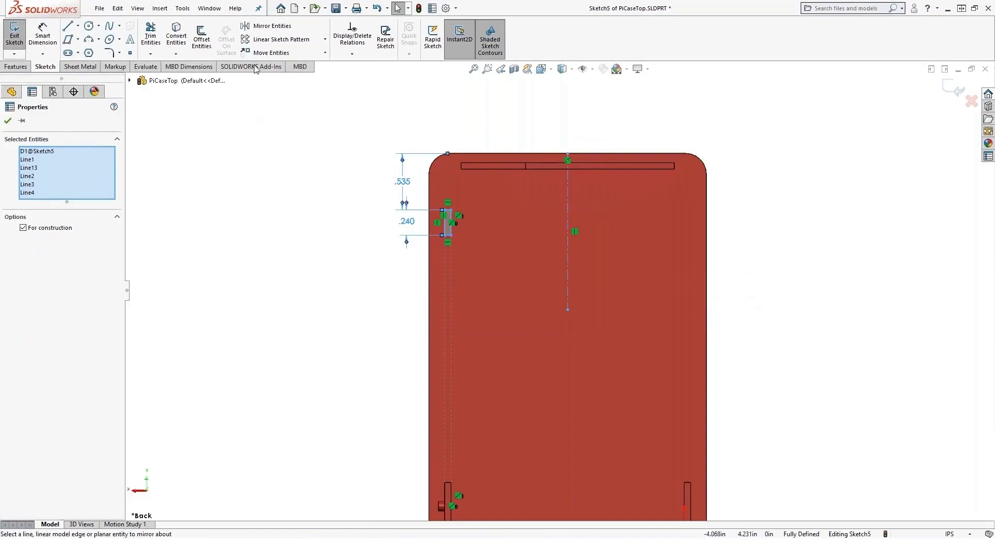
click(263, 29)
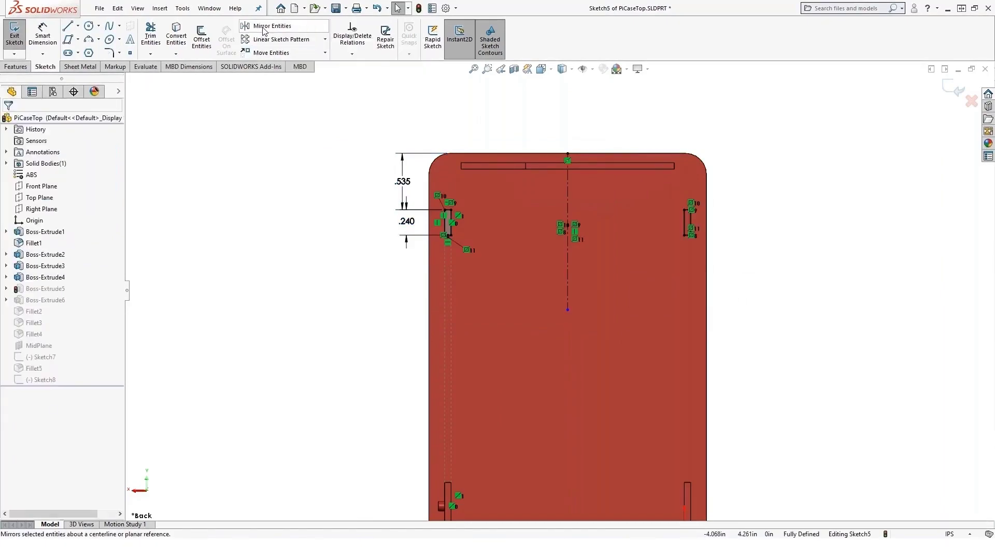
scroll(706, 236, down, 4)
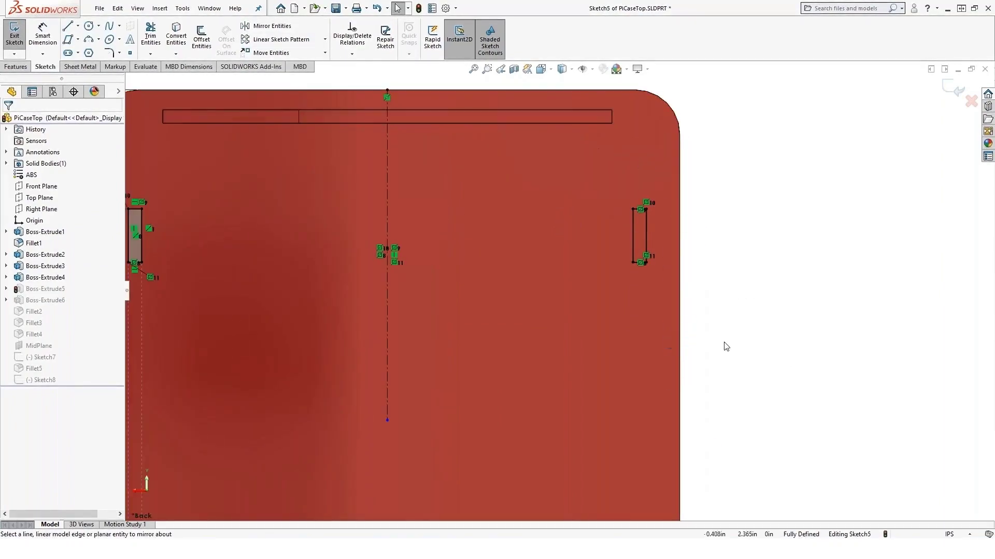
scroll(654, 345, up, 1)
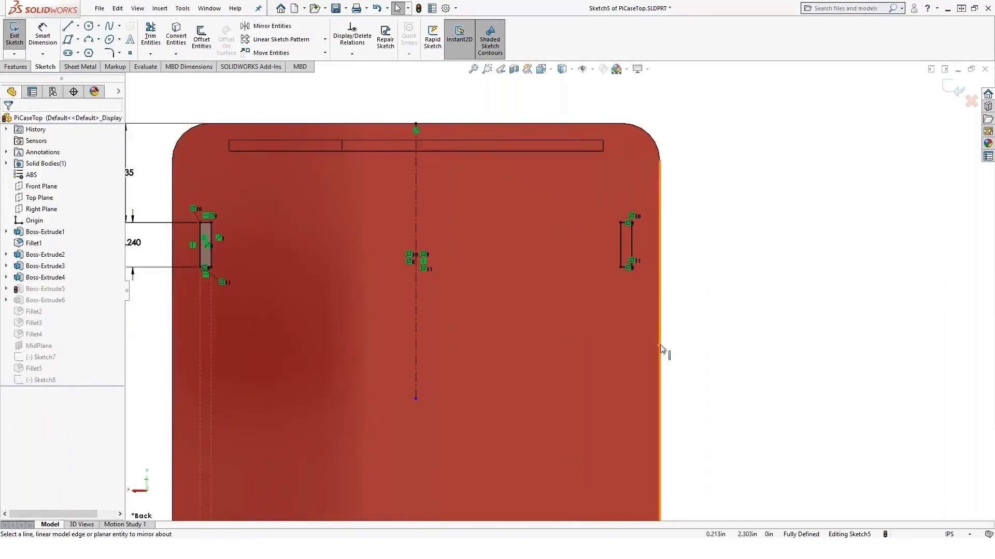
scroll(558, 341, up, 1)
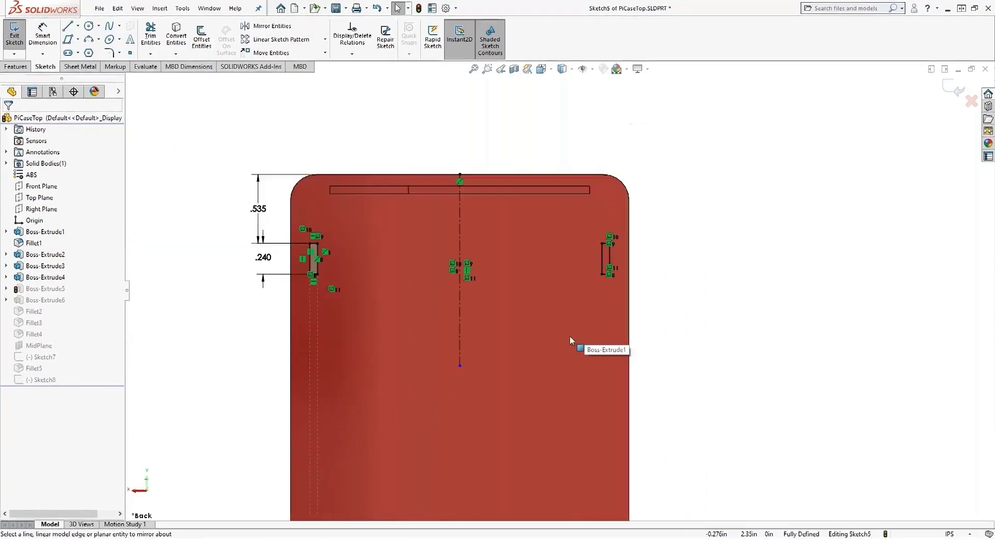
- Turn on Dynamic Mirror using the vertical centerline as the mirror line
click(462, 332)
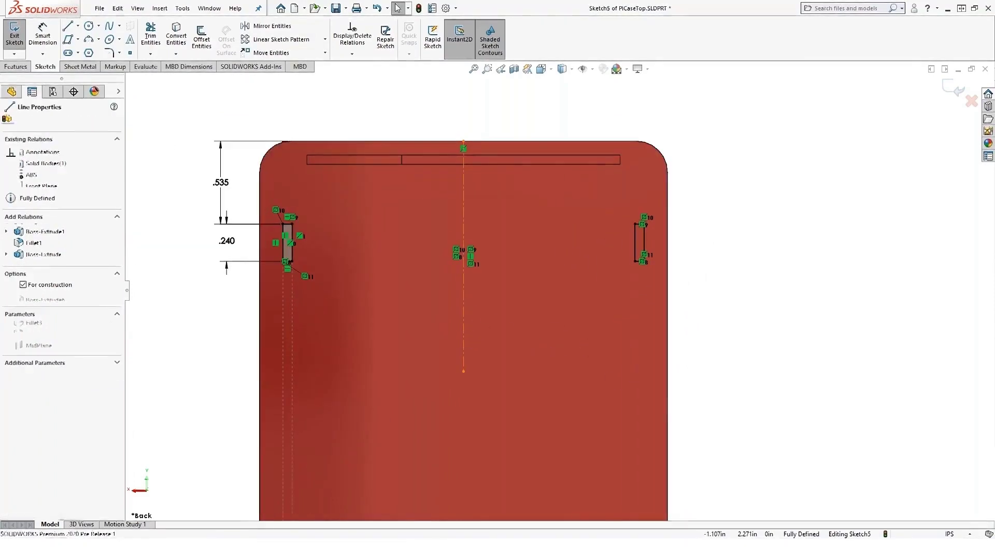
click(182, 8)
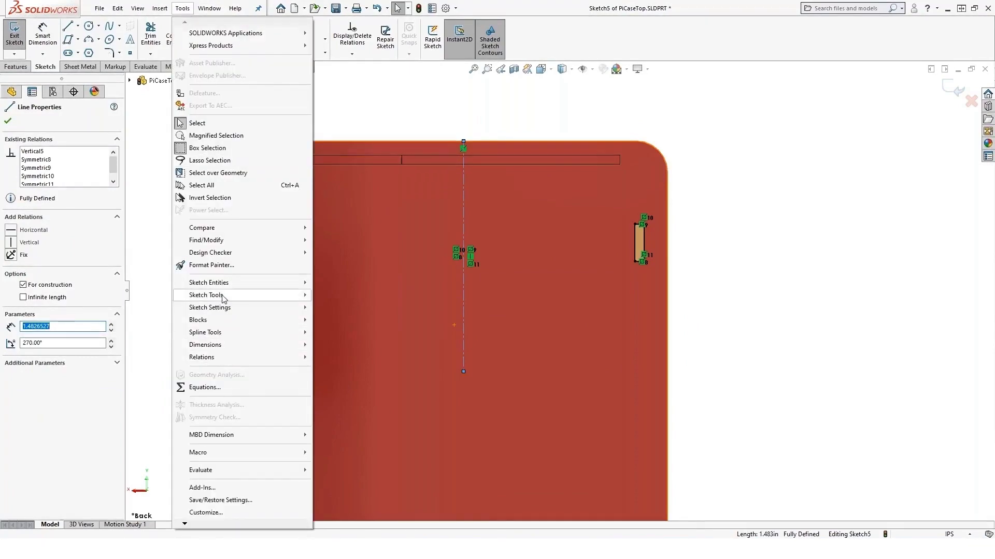
mouse_move(224, 299)
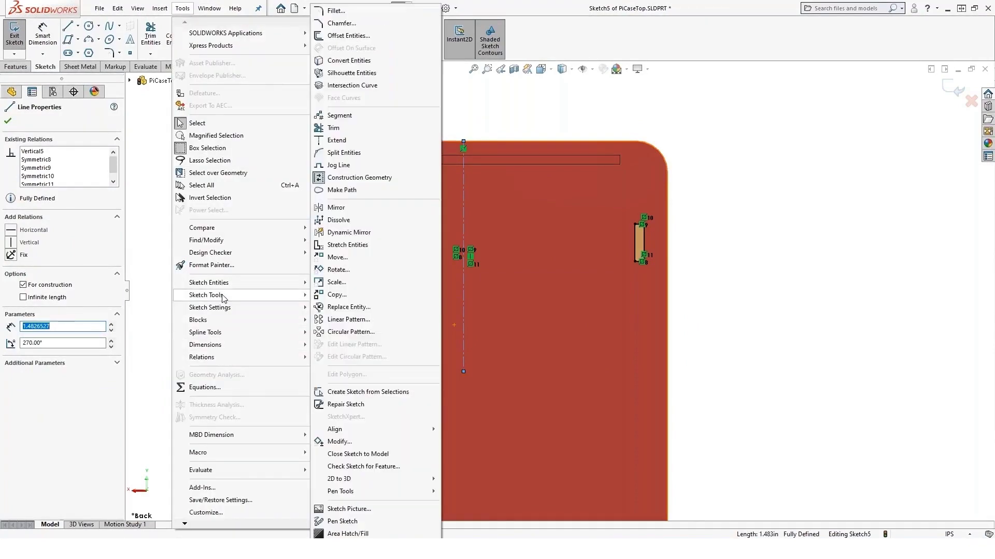
click(355, 233)
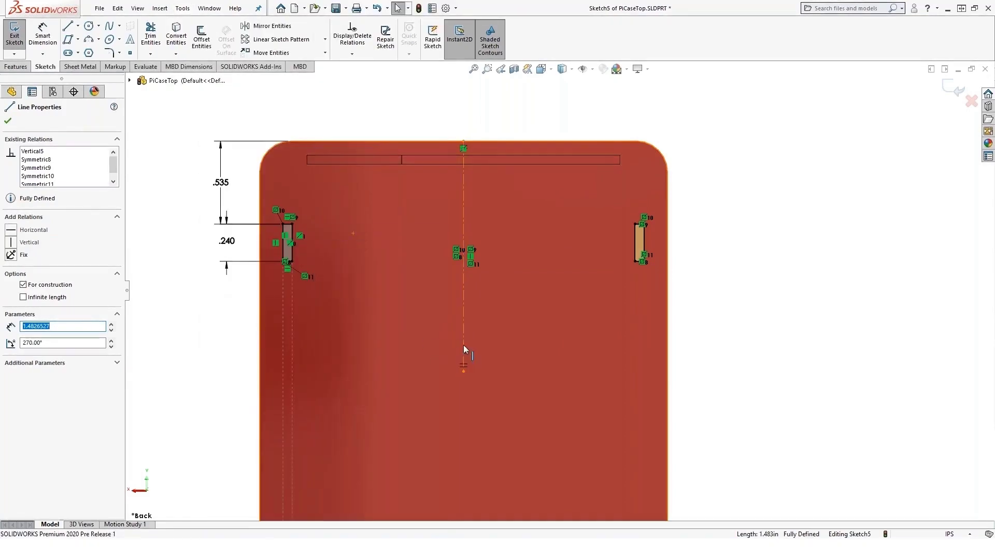
- Sketch two circles, one above the other, on the tab's side of the centerline, with radii of about 0.218 in and 0.185 in
click(89, 26)
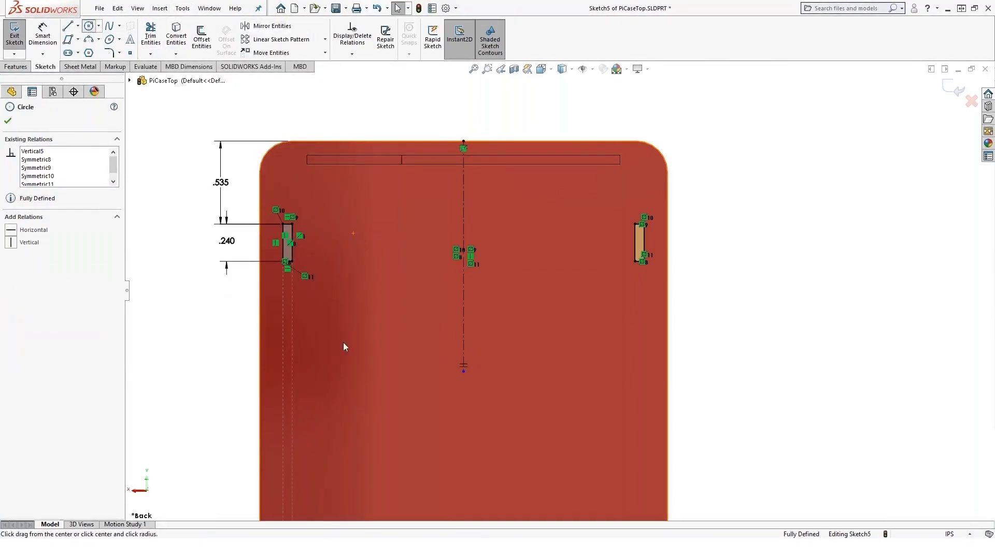
click(387, 348)
click(407, 375)
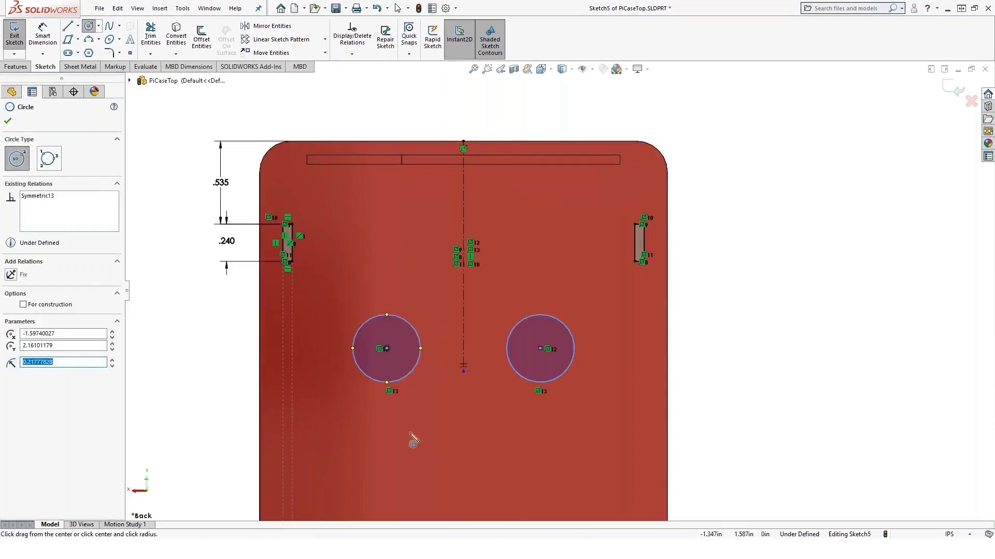
click(368, 433)
click(378, 460)
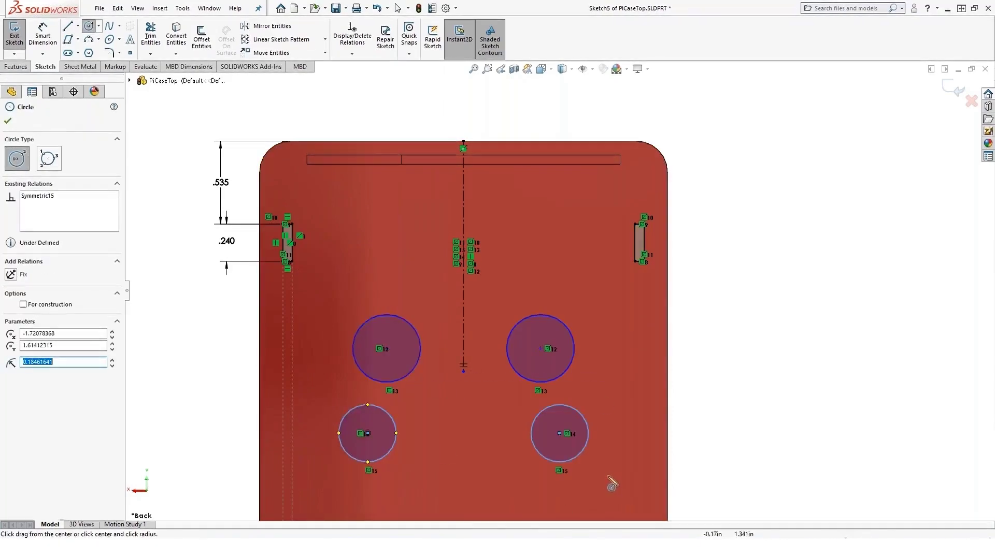
- Move the mirrored copy of the lower circle slightly upward and toward the centerline
key(Escape)
mouse_move(559, 433)
mouse_down()
mouse_move(548, 452)
mouse_move(558, 464)
mouse_move(616, 433)
mouse_move(535, 442)
mouse_move(554, 428)
mouse_up()
click(755, 468)
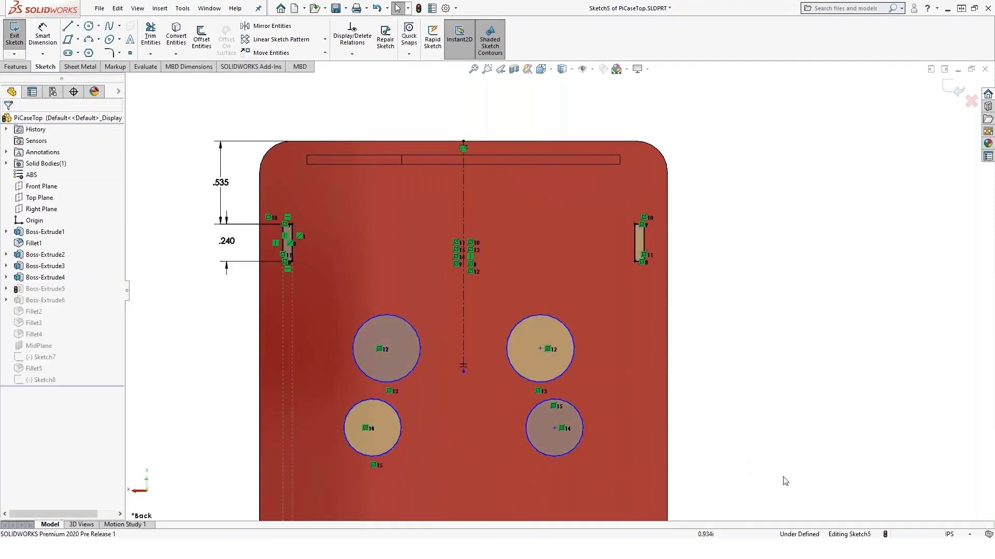
drag(803, 488, 776, 428)
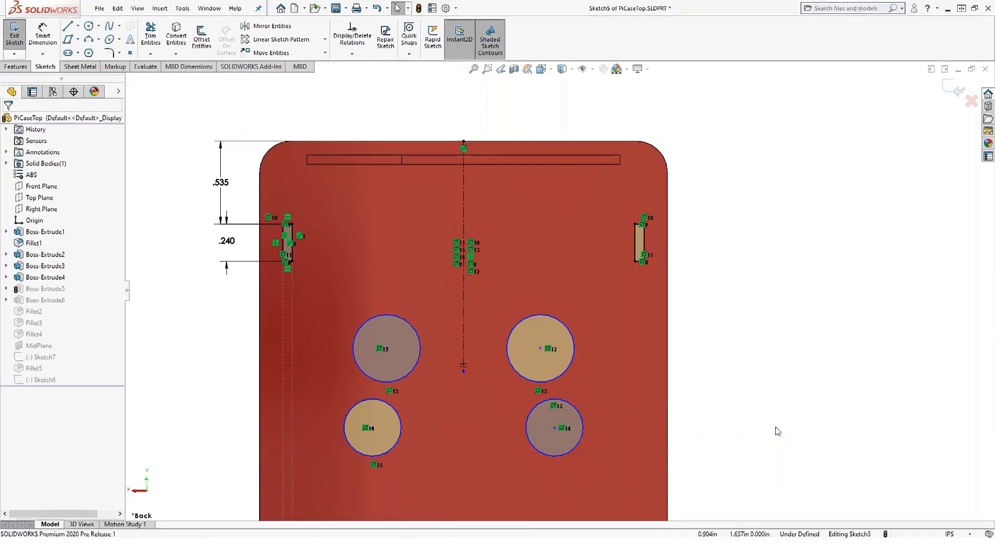
- Turn off Dynamic Mirror for the sketch
click(182, 8)
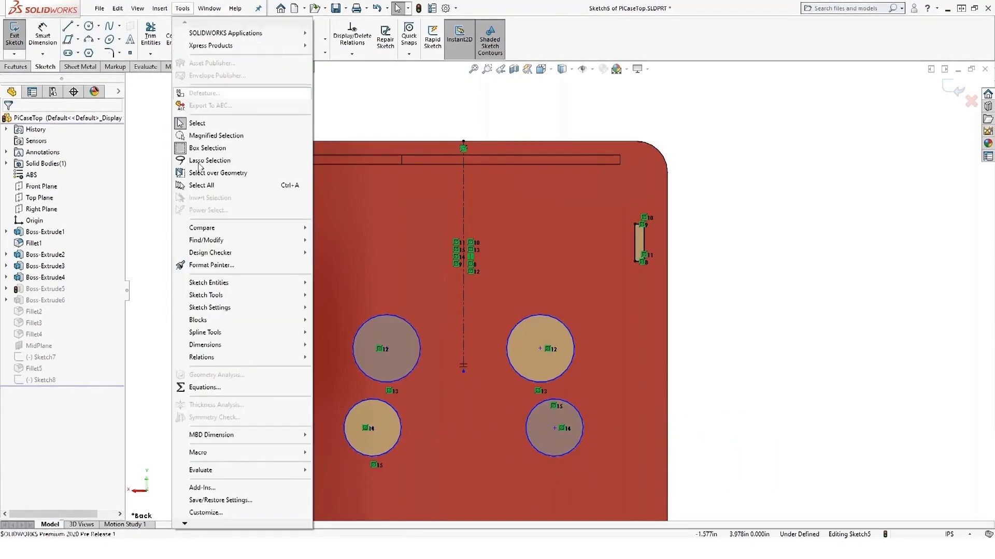
mouse_move(302, 294)
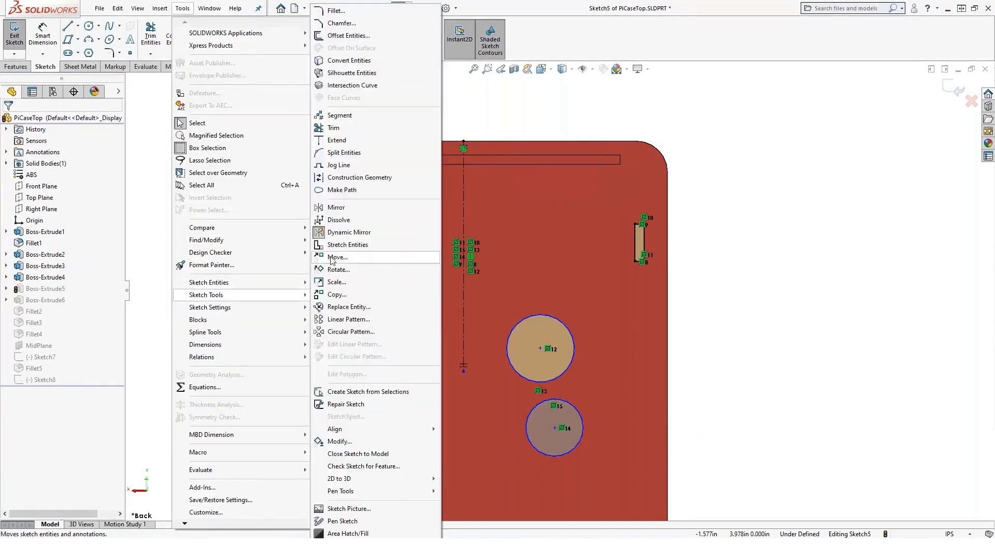
click(341, 233)
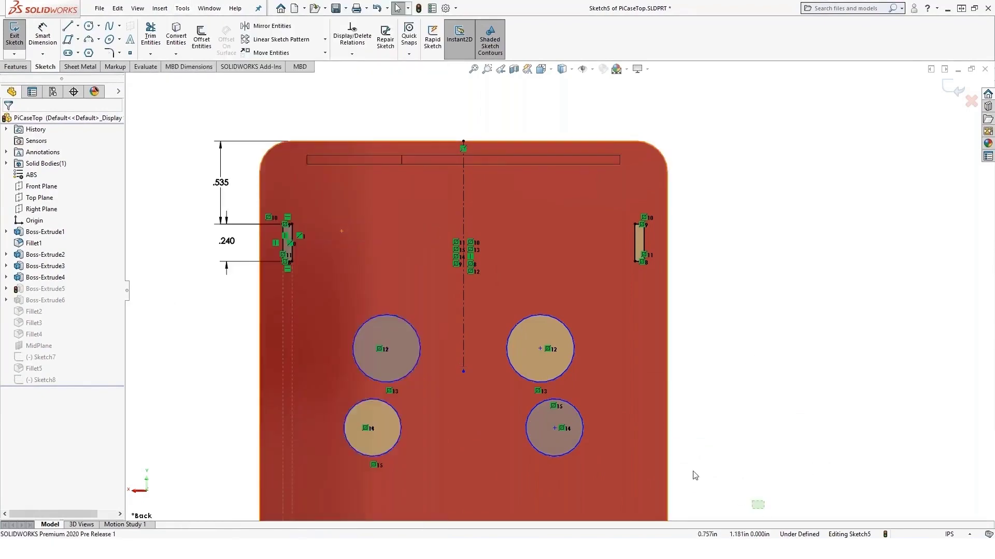
- Remove the four circles, the centerline and the mirrored rectangle, and exit the sketch
drag(695, 476, 378, 336)
drag(296, 312, 296, 312)
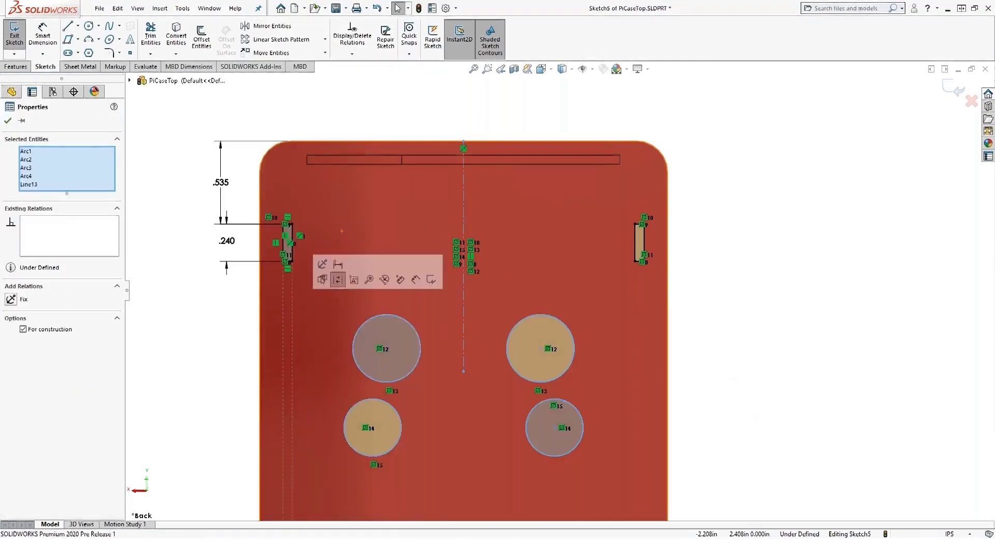
key(Escape)
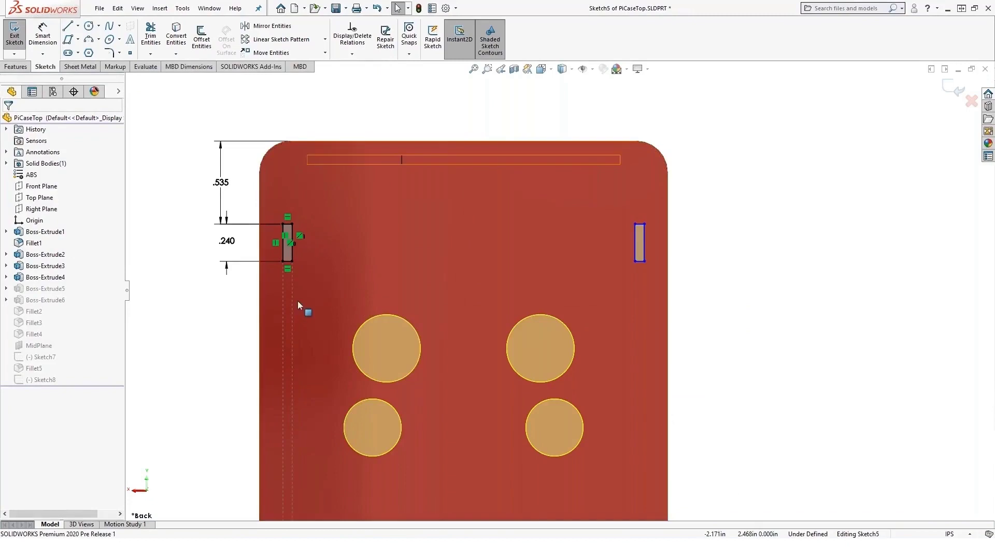
drag(742, 330, 604, 200)
click(731, 141)
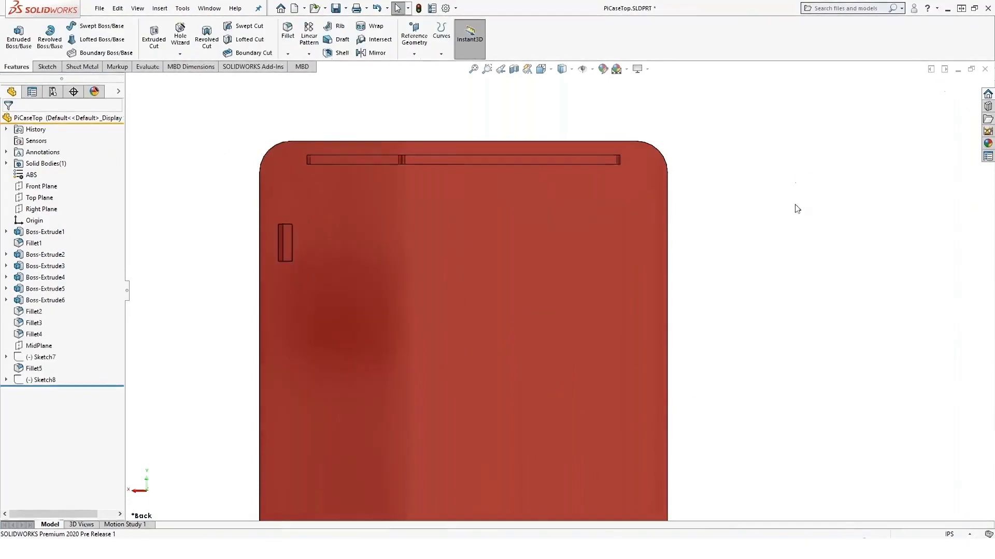
scroll(743, 267, up, 7)
scroll(521, 293, down, 4)
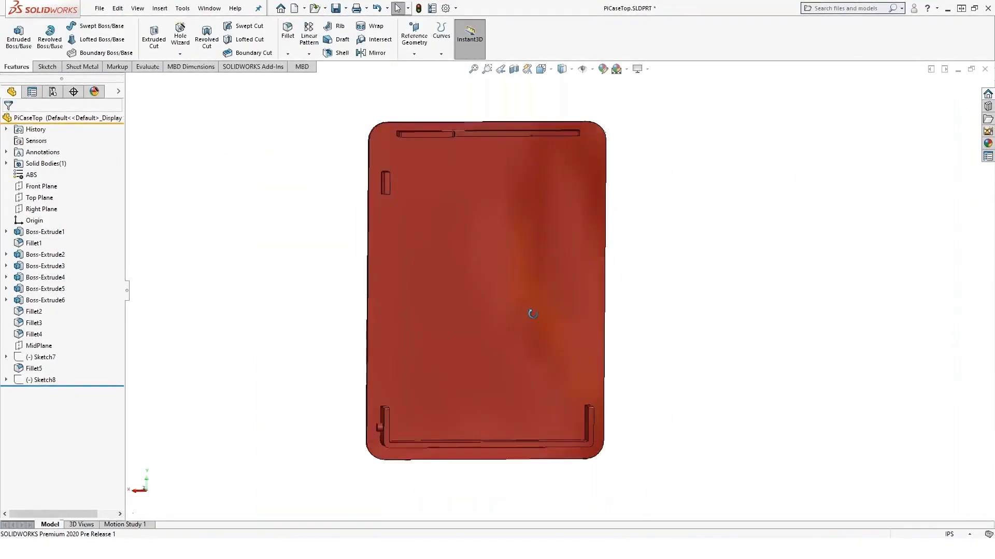
middle_drag(531, 310, 572, 365)
scroll(536, 441, down, 2)
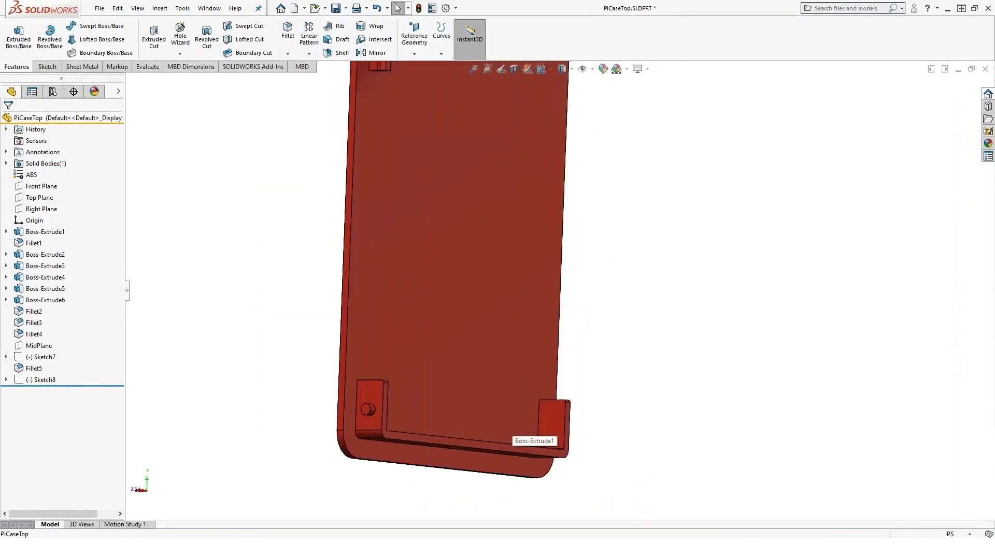
middle_drag(441, 386, 406, 263)
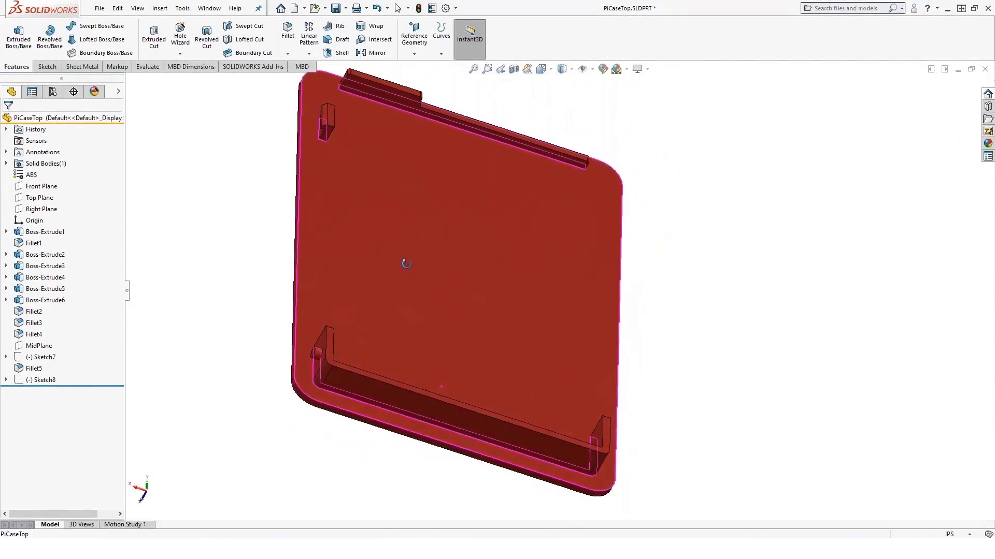
click(39, 347)
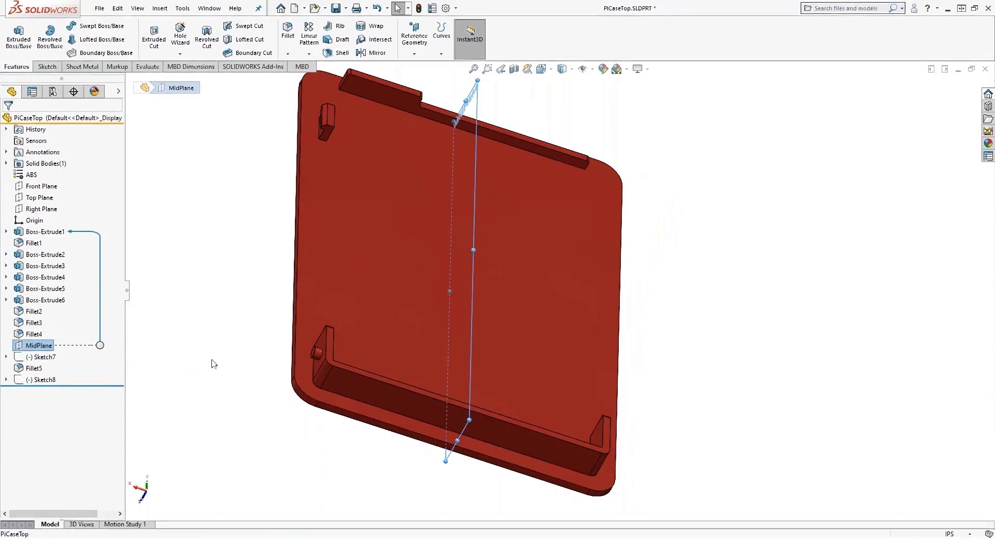
scroll(300, 394, down, 2)
click(316, 364)
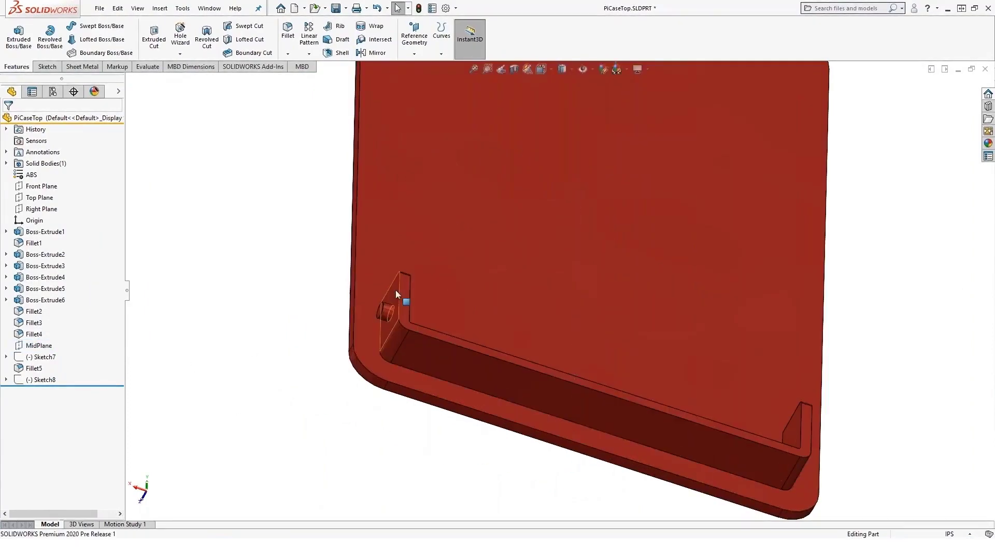
click(393, 290)
middle_drag(355, 356, 217, 324)
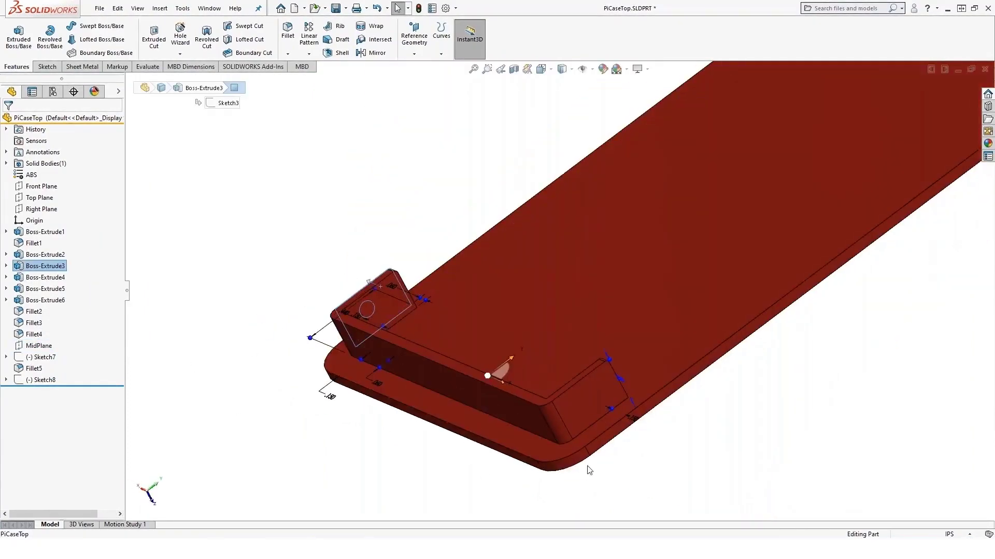
click(601, 393)
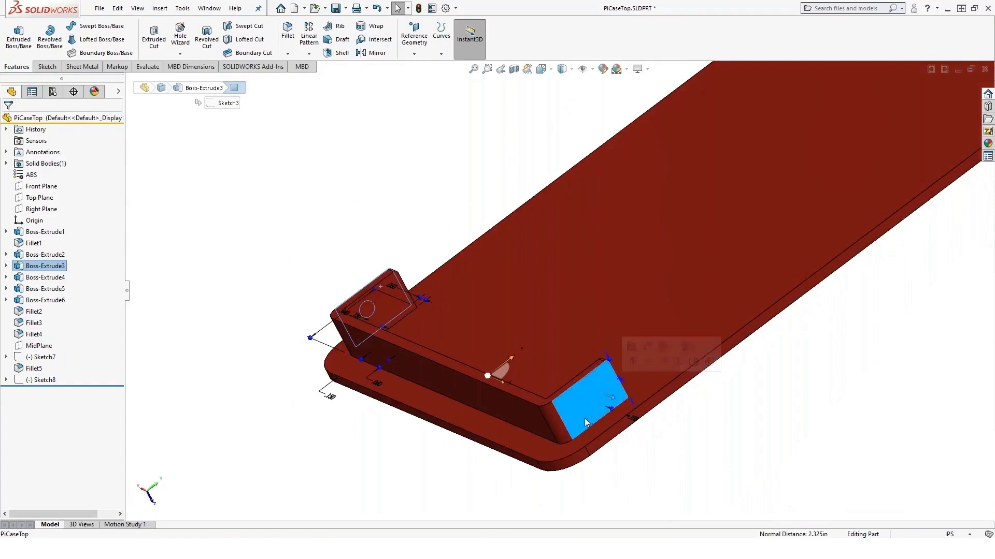
click(414, 53)
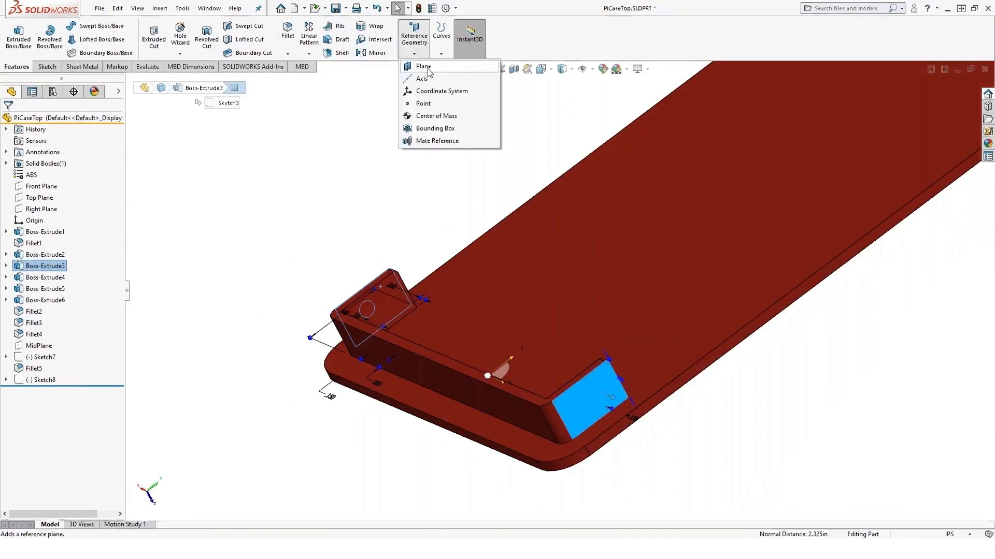
click(422, 67)
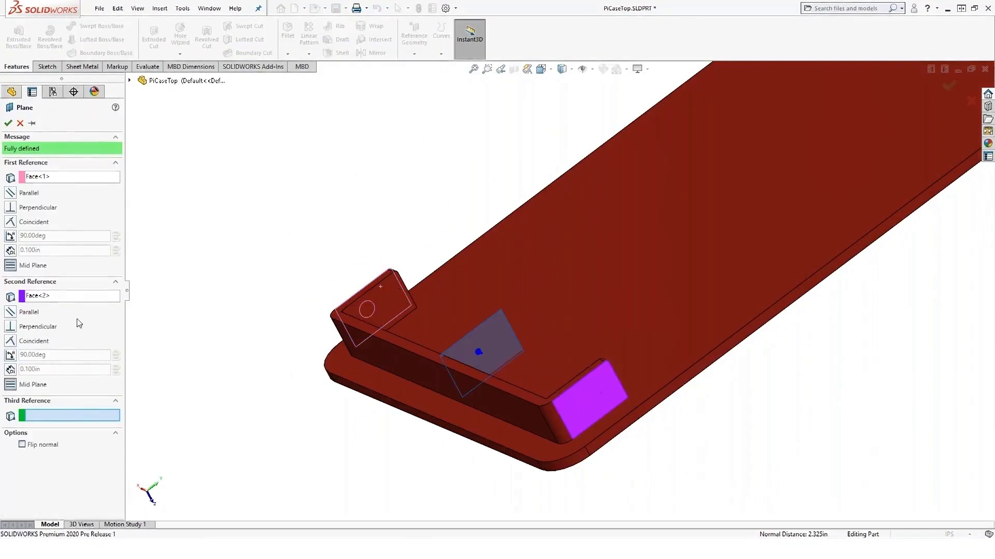
middle_drag(322, 313, 364, 282)
scroll(340, 245, down, 3)
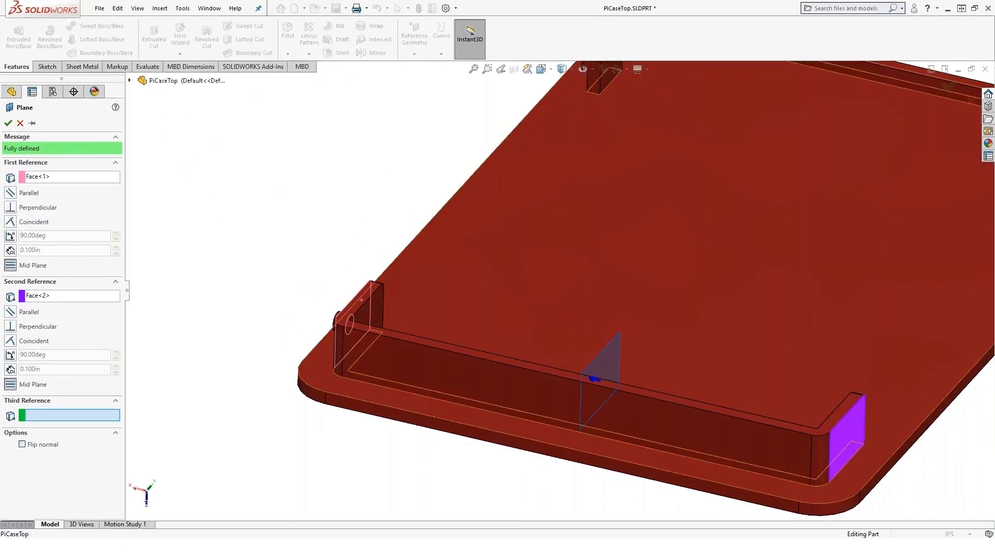
scroll(675, 370, up, 5)
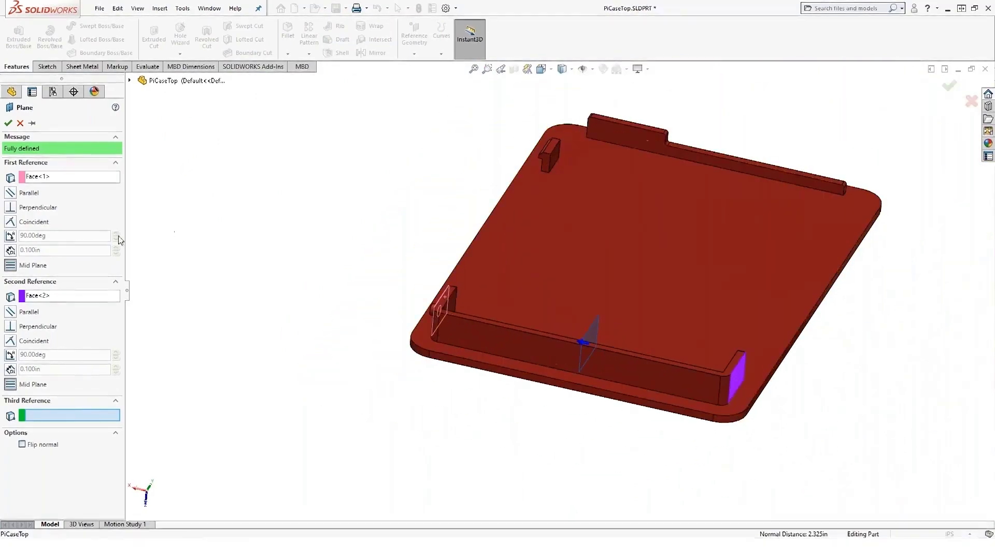
click(19, 123)
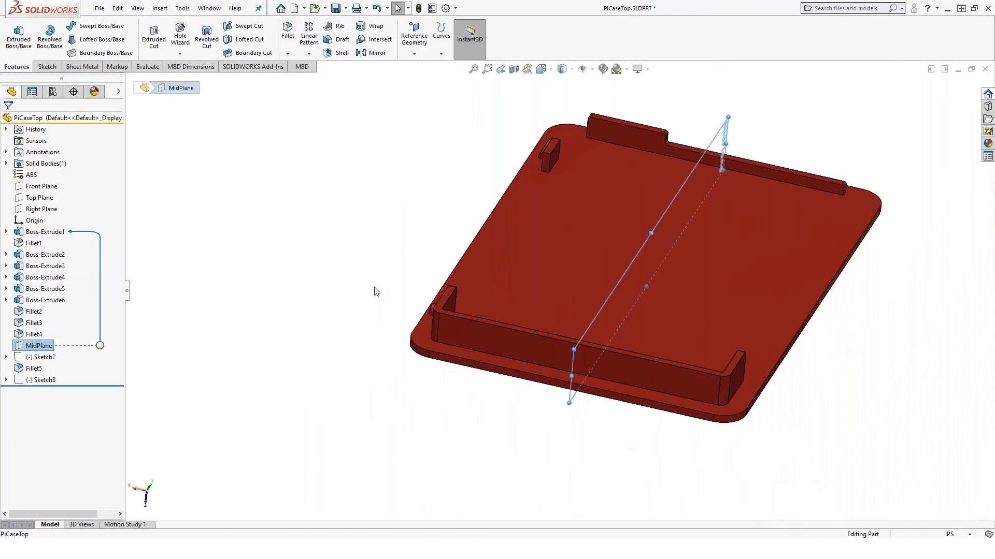
- Mirror the round peg Boss-Extrude4 on the long wall's end tab about MidPlane to the opposite tab
middle_drag(376, 292, 407, 209)
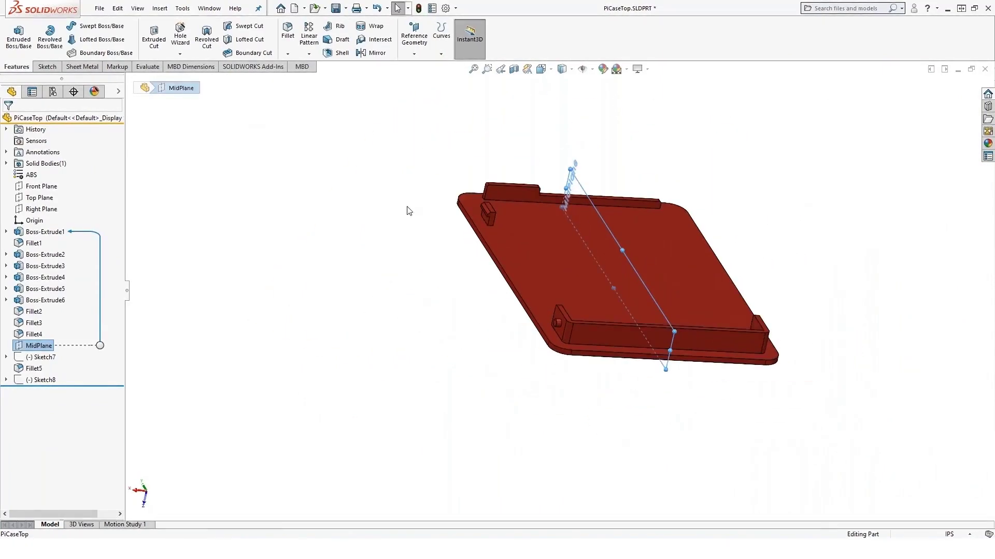
click(310, 54)
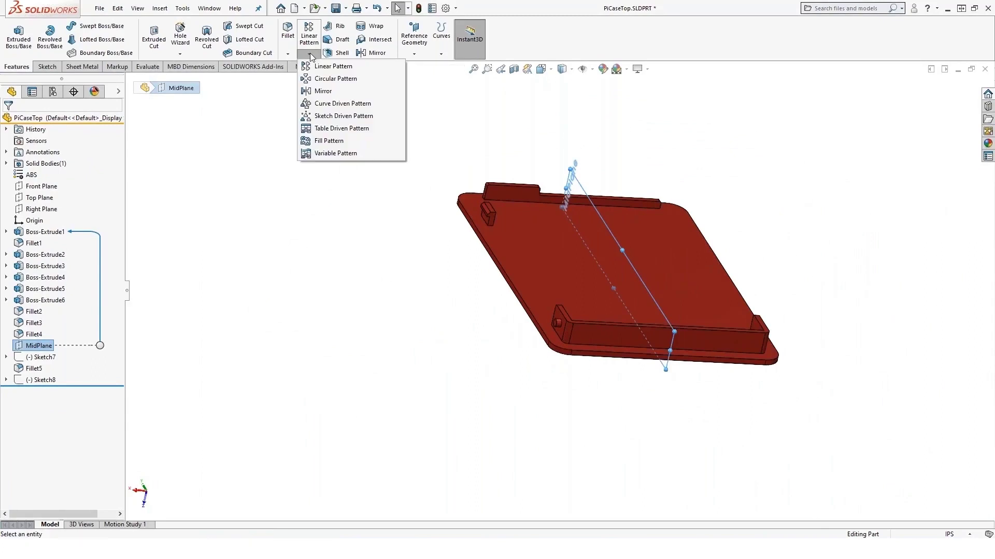
click(323, 91)
scroll(614, 445, down, 3)
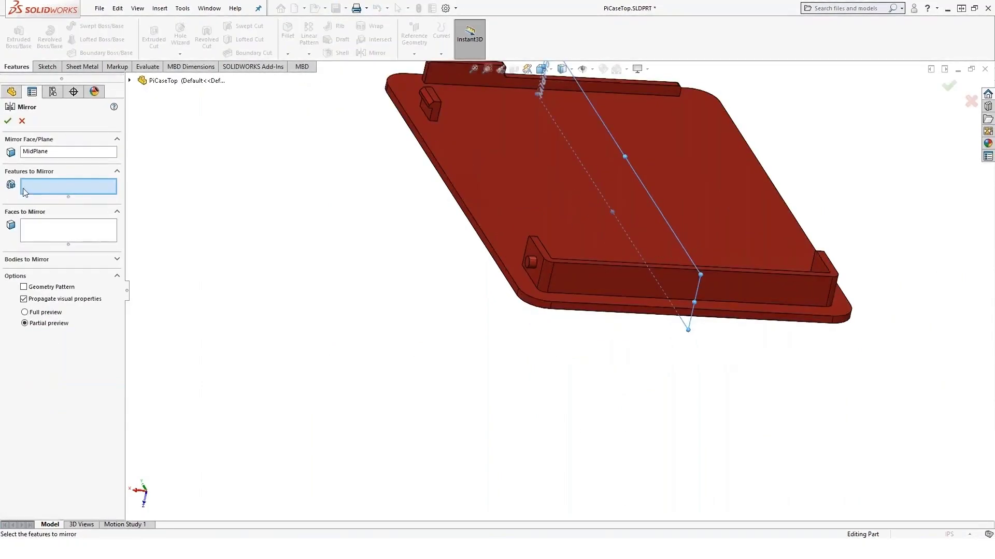
scroll(567, 271, down, 4)
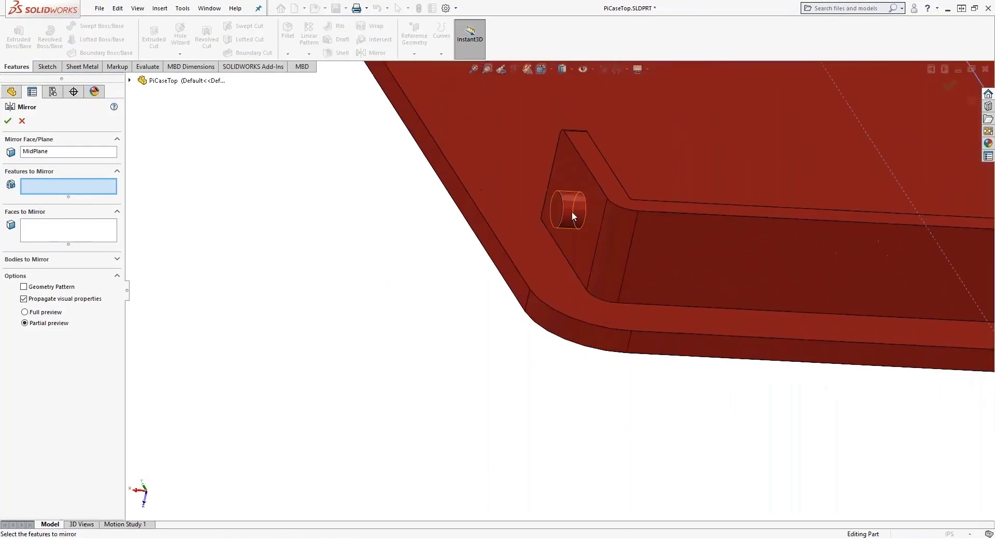
click(571, 213)
scroll(643, 366, up, 1)
scroll(643, 366, up, 5)
middle_drag(617, 360, 555, 353)
scroll(550, 321, down, 3)
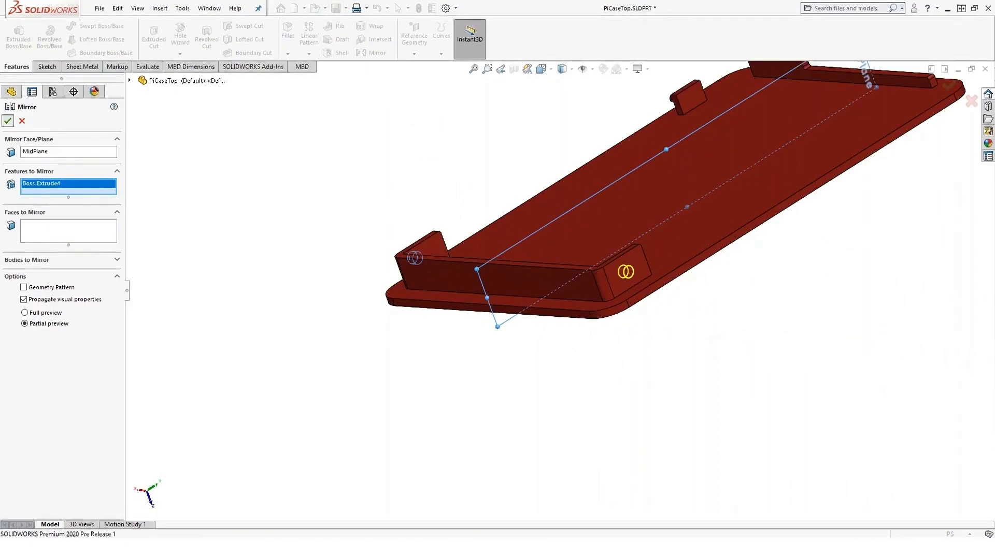
click(8, 121)
- Delete the Fillet5 feature from the original peg's outer edge
middle_drag(482, 326, 695, 299)
scroll(695, 300, up, 5)
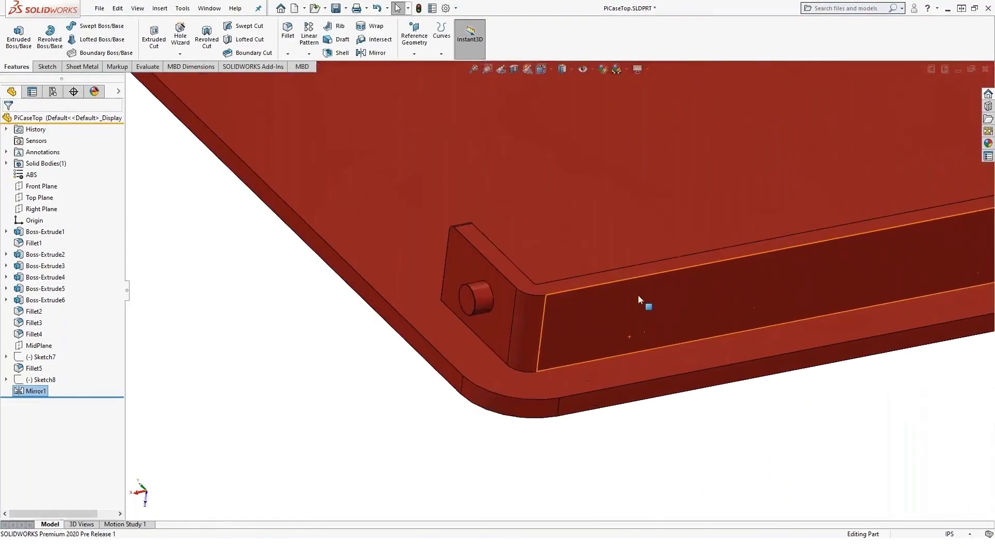
scroll(638, 296, up, 3)
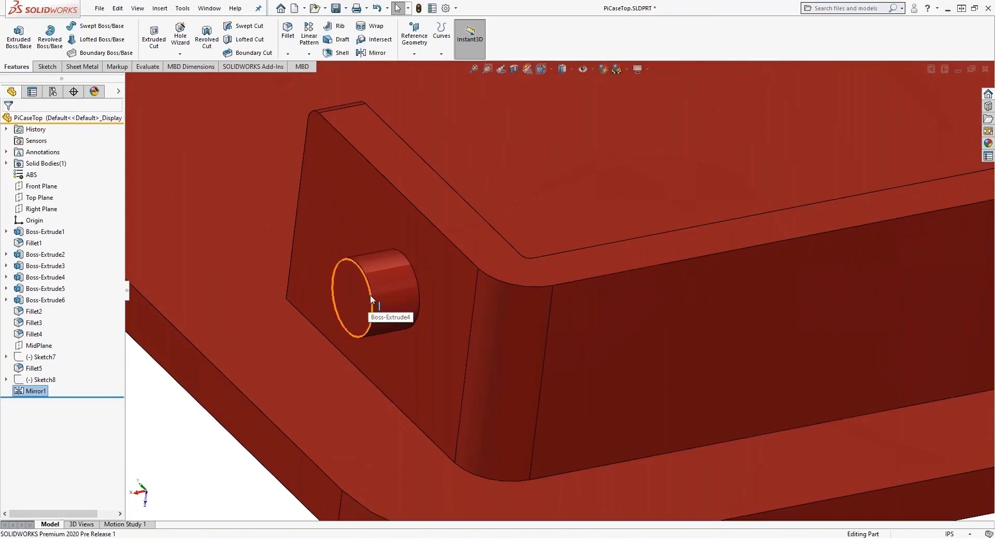
mouse_move(35, 394)
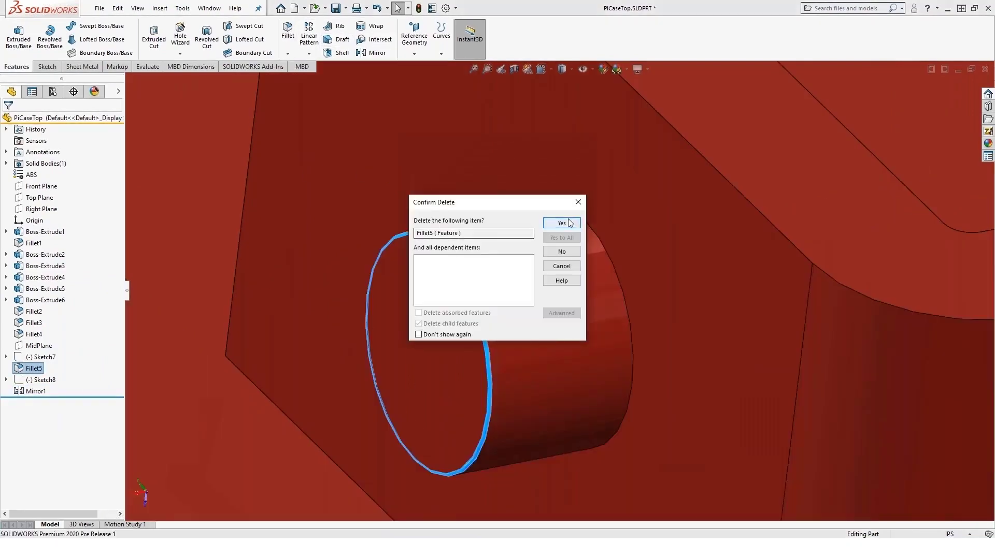
click(567, 224)
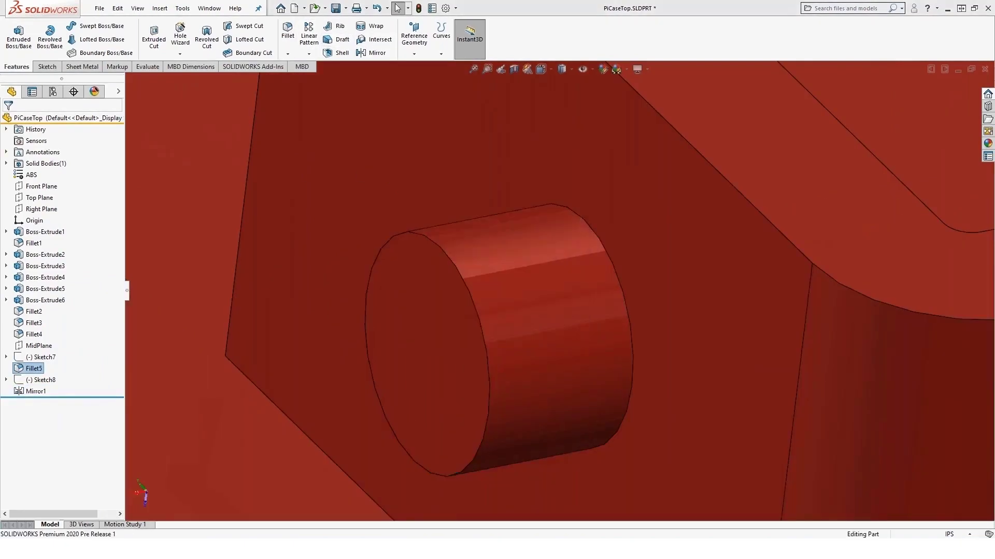
- Fillet the circular outer edge of the original peg with a 0.01 in radius
click(462, 279)
click(302, 32)
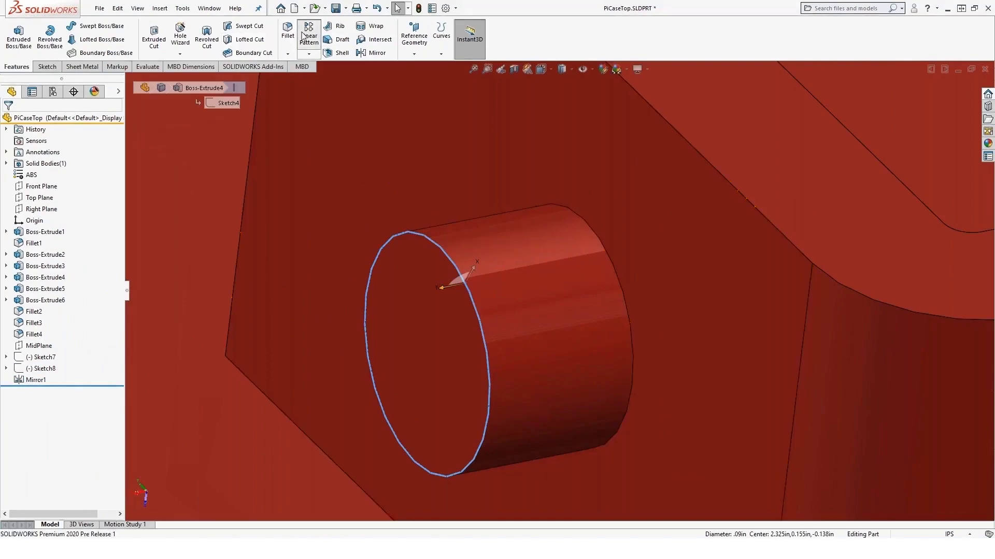
click(288, 36)
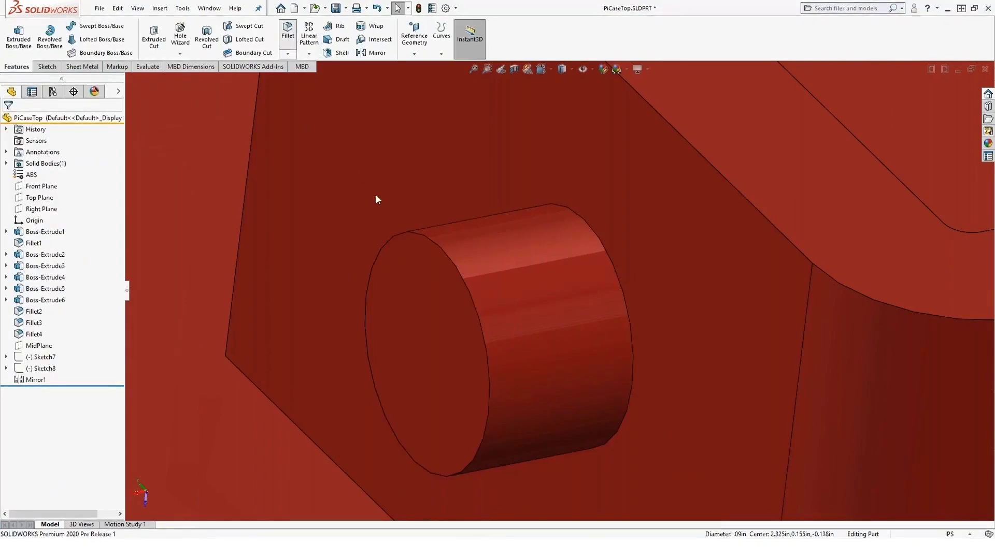
click(423, 236)
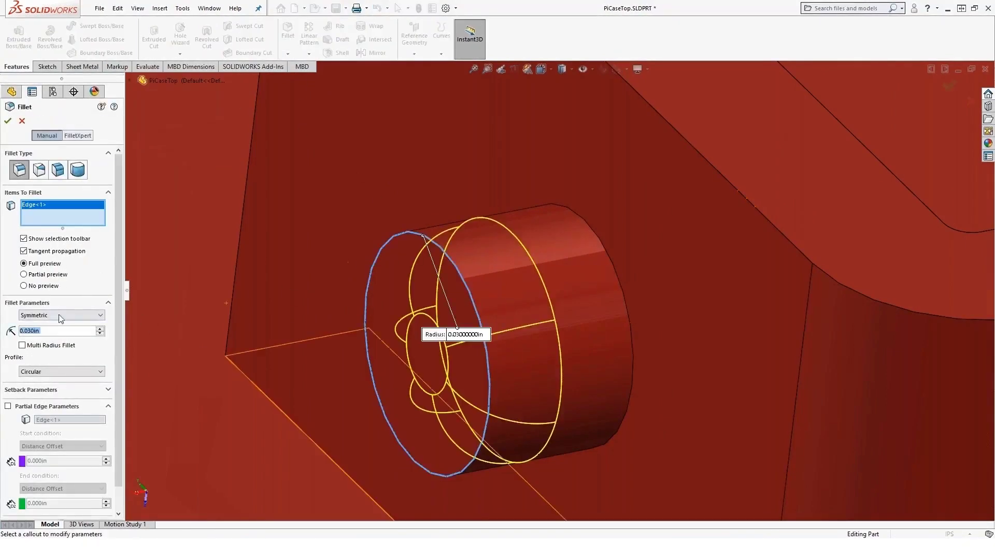
text(.01)
key(Return)
- Compare the filleted original peg with its mirrored copy on the opposite tab
scroll(517, 331, up, 10)
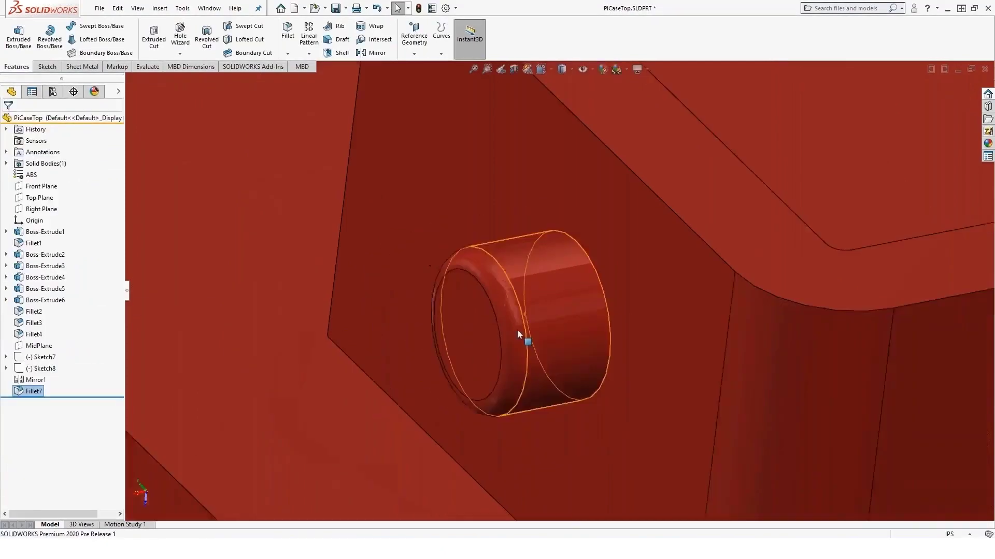
middle_drag(629, 331, 556, 326)
scroll(559, 290, up, 5)
scroll(883, 233, down, 5)
middle_drag(795, 343, 774, 342)
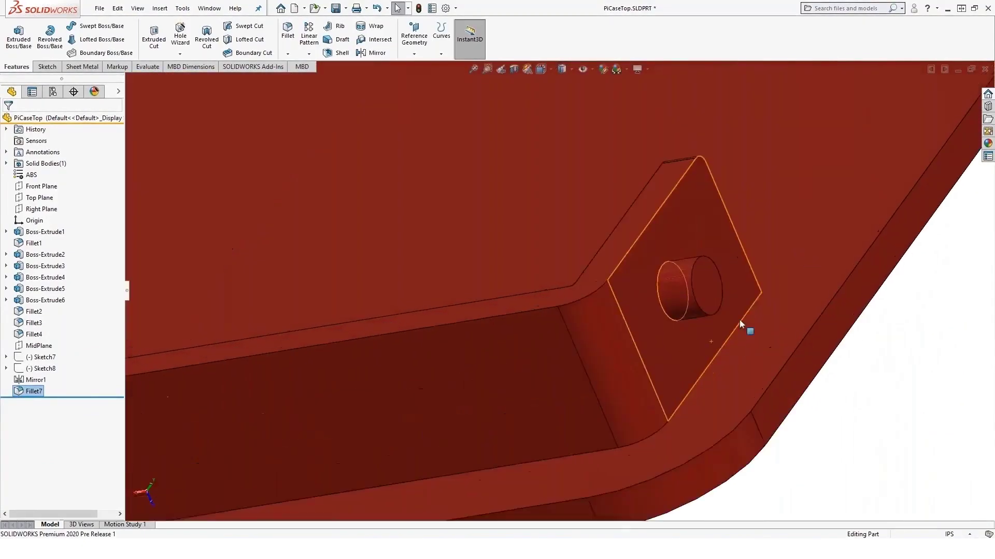
scroll(740, 320, down, 2)
middle_drag(692, 319, 682, 325)
scroll(682, 324, up, 2)
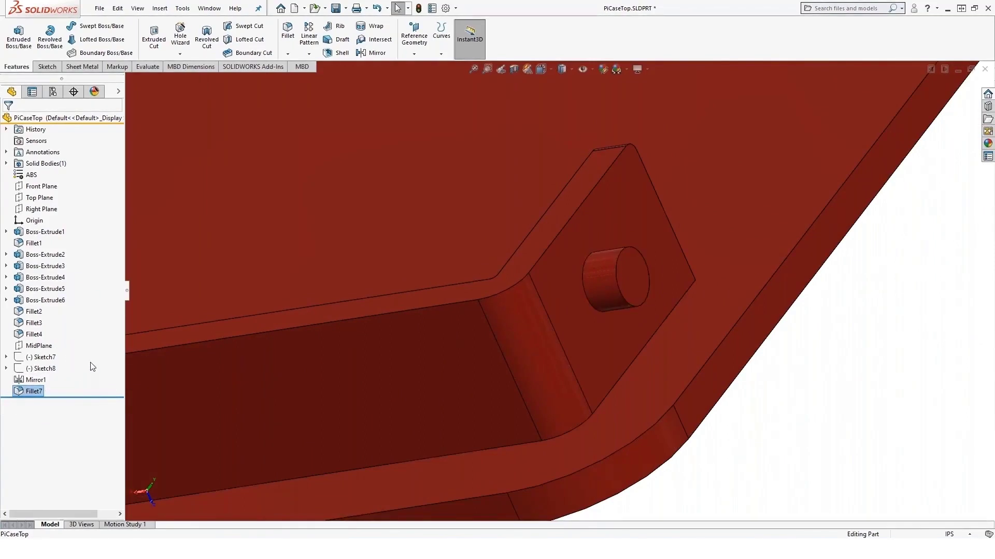
middle_drag(333, 356, 350, 329)
scroll(184, 403, up, 7)
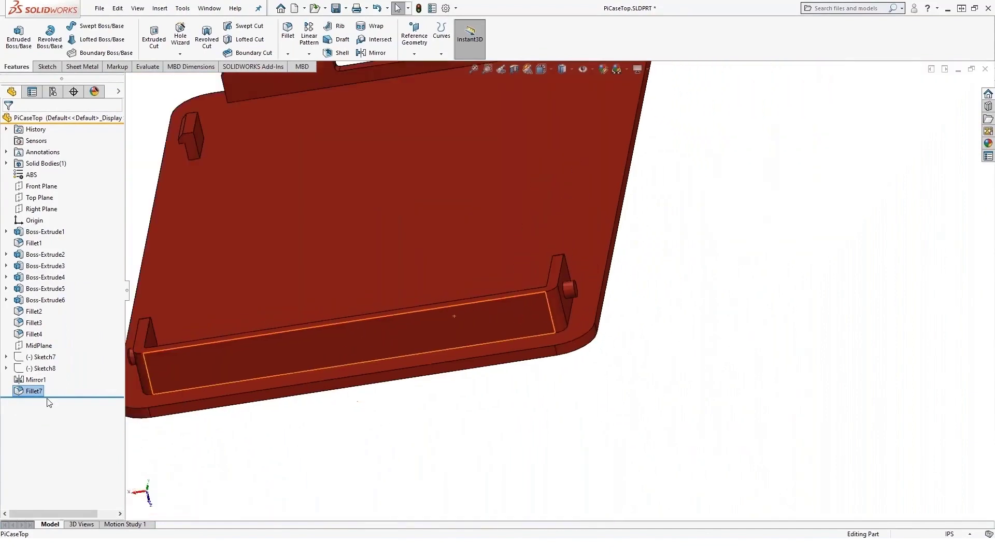
- Reorder the peg's mirror feature so that it comes after the peg's fillet, Fillet7
click(96, 446)
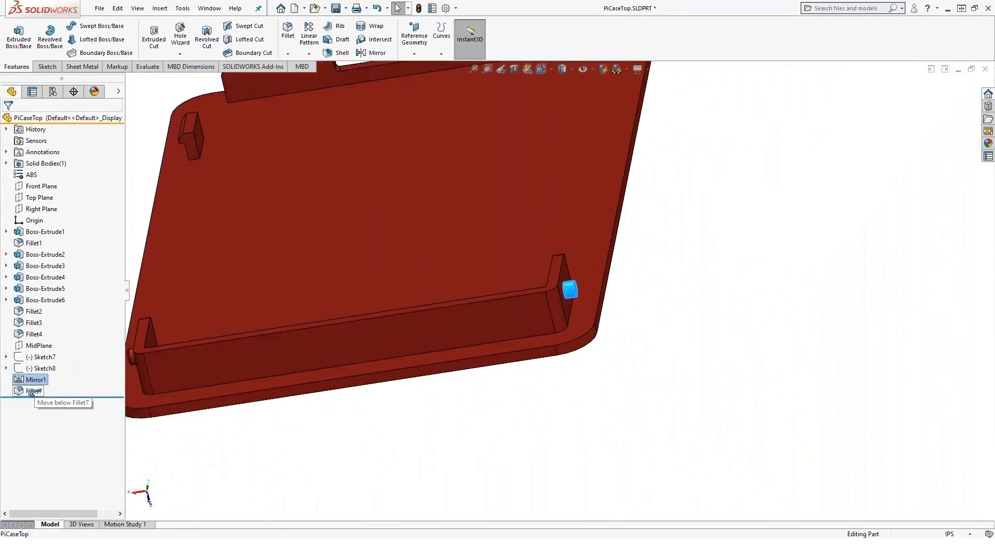
drag(31, 392, 31, 393)
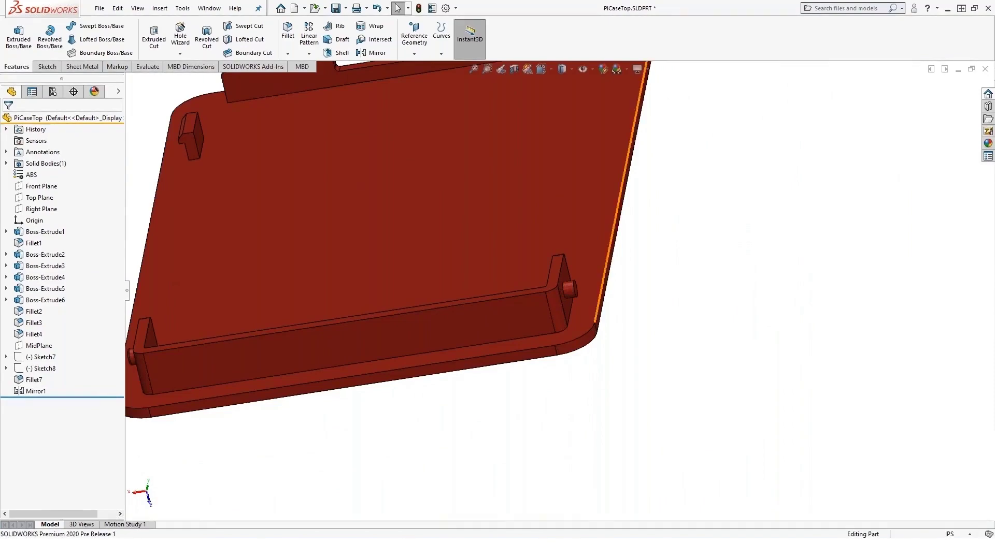
scroll(536, 303, down, 8)
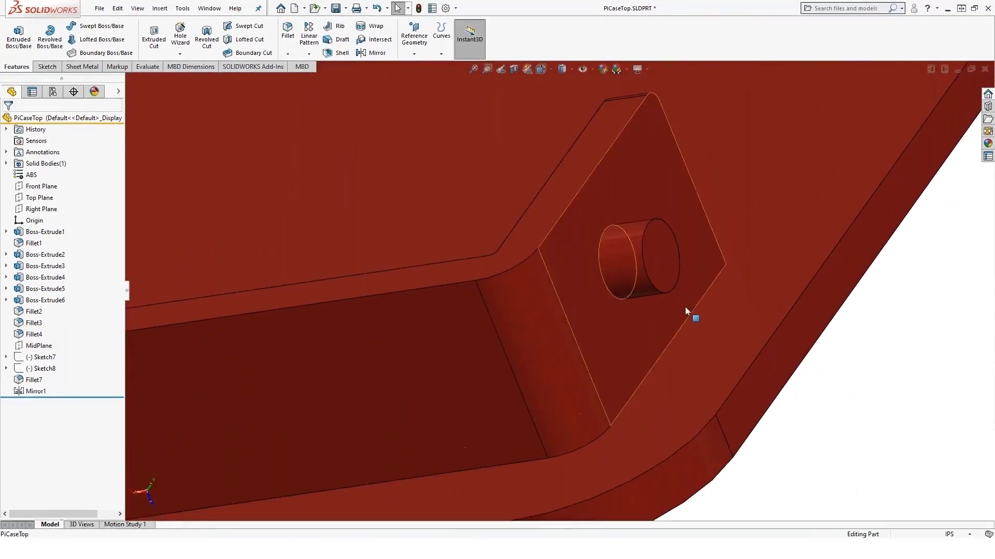
- Edit the peg's mirror feature to include Fillet7 among the mirrored features
right_click(29, 392)
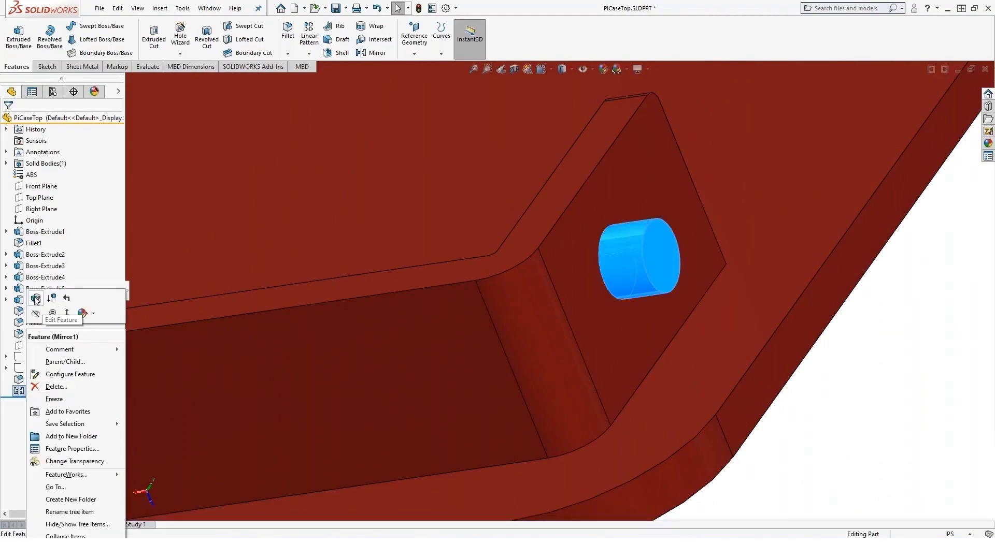
click(35, 299)
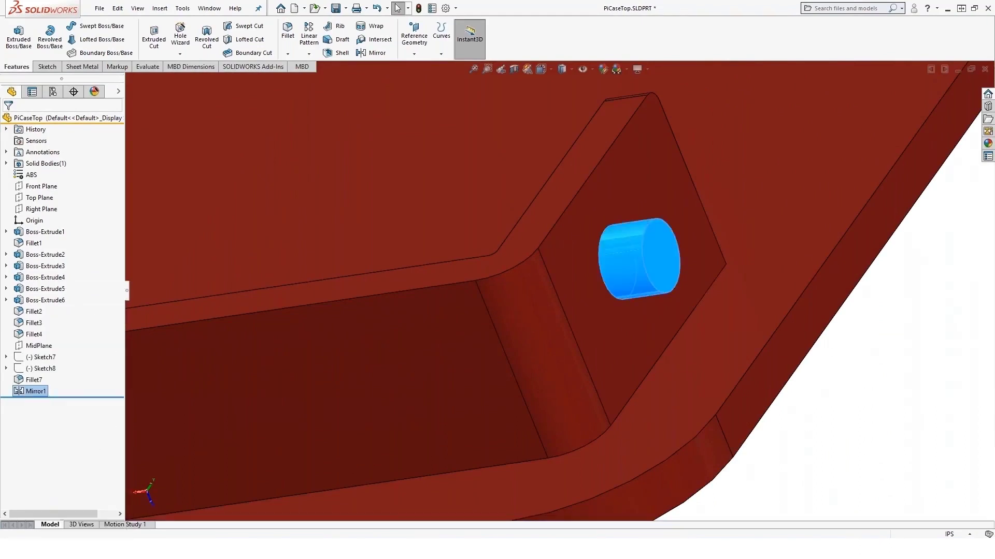
click(131, 80)
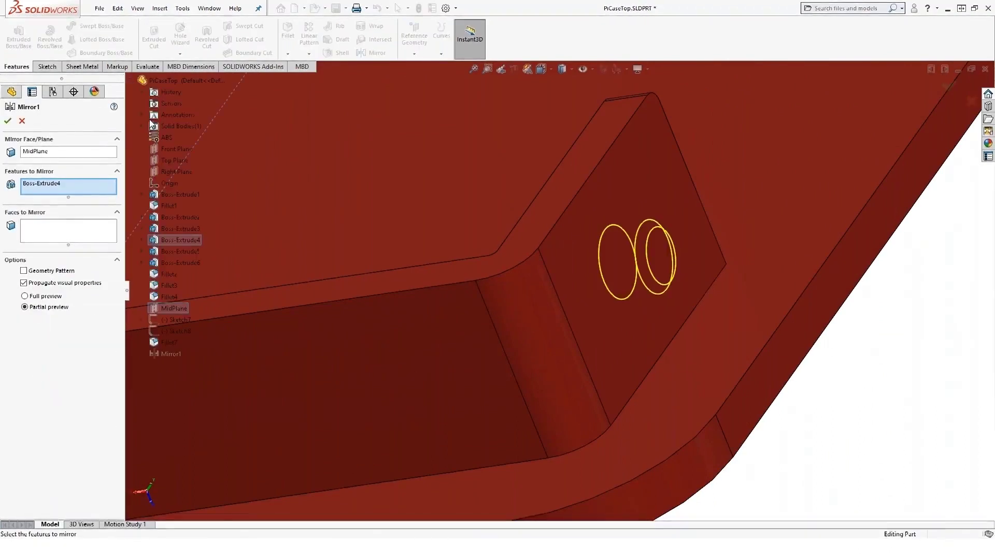
click(163, 342)
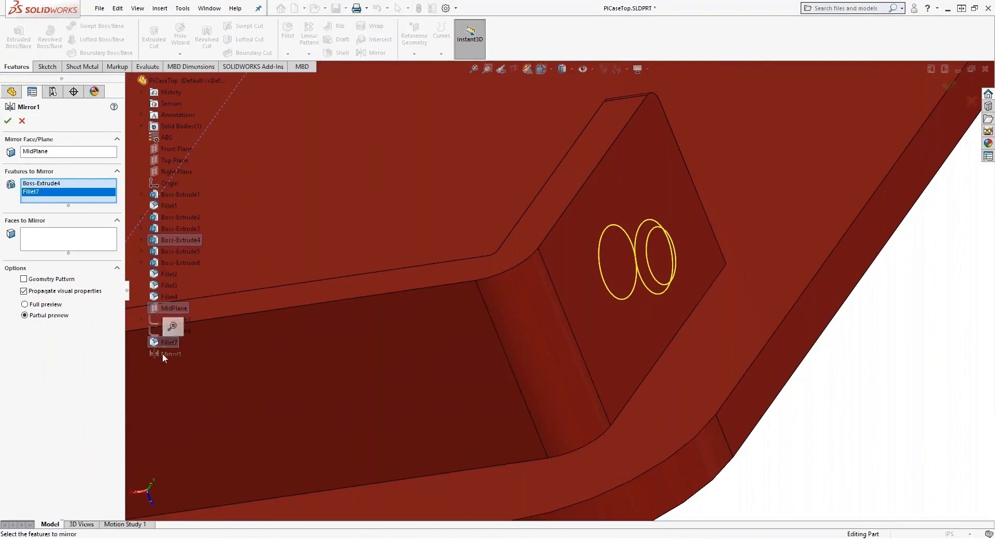
click(8, 121)
- Inspect both pegs and the overall part from several angles
scroll(653, 344, up, 3)
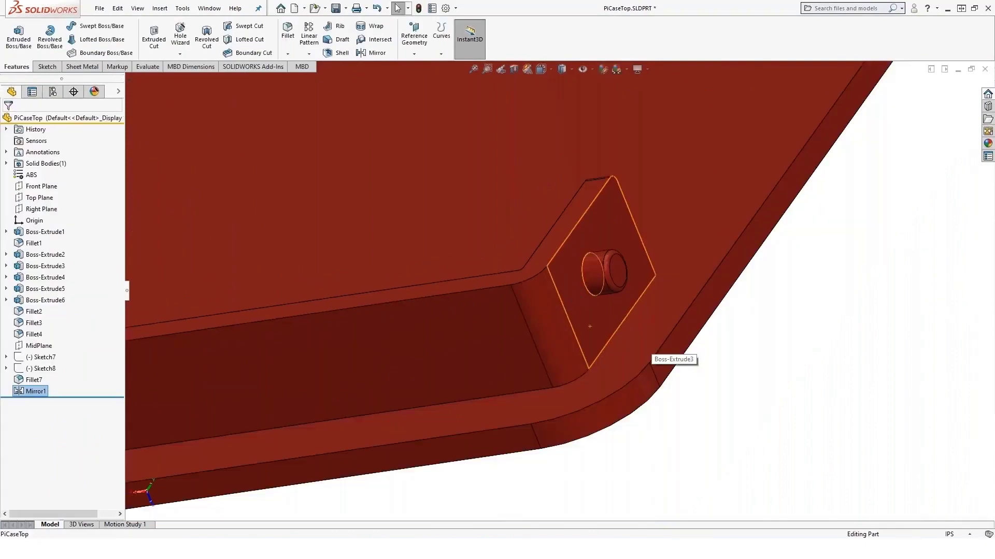
mouse_move(557, 292)
middle_down()
mouse_move(566, 291)
mouse_move(544, 306)
middle_up()
scroll(477, 334, up, 3)
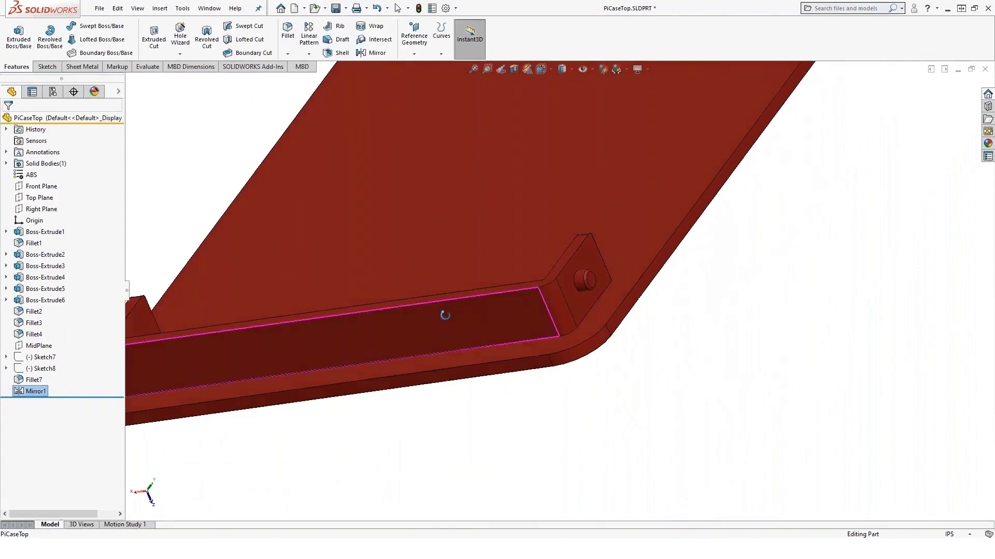
scroll(390, 403, up, 2)
scroll(416, 252, down, 1)
ctrl+middle_drag(280, 238, 564, 274)
scroll(567, 275, up, 3)
middle_drag(619, 253, 703, 226)
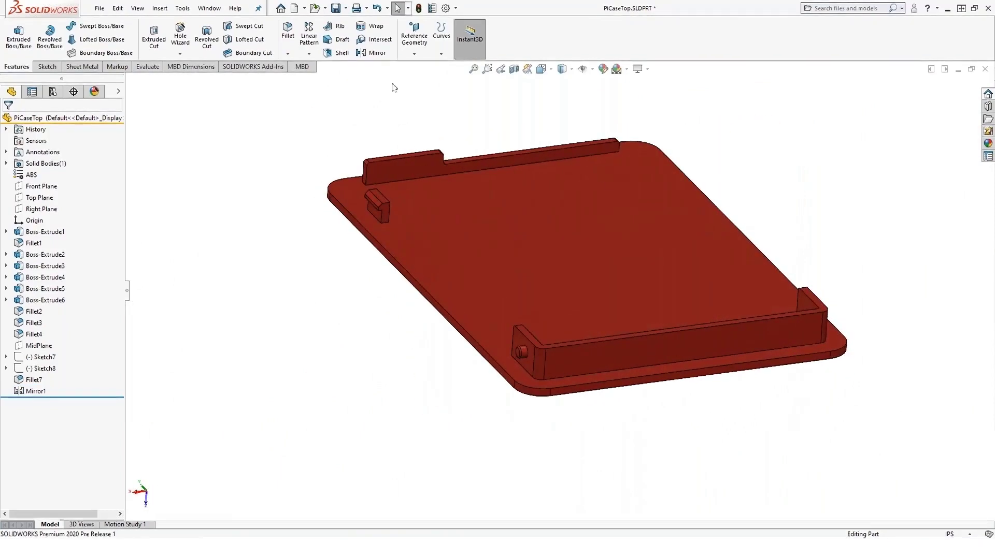
- Switch to the PiCase assembly to work on the complete case
click(209, 9)
click(241, 134)
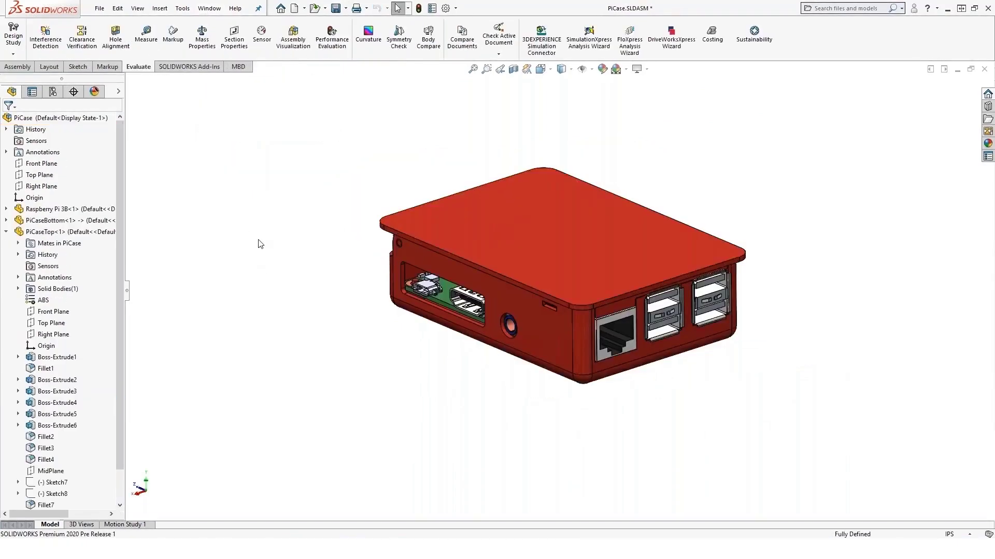
middle_drag(260, 244, 247, 229)
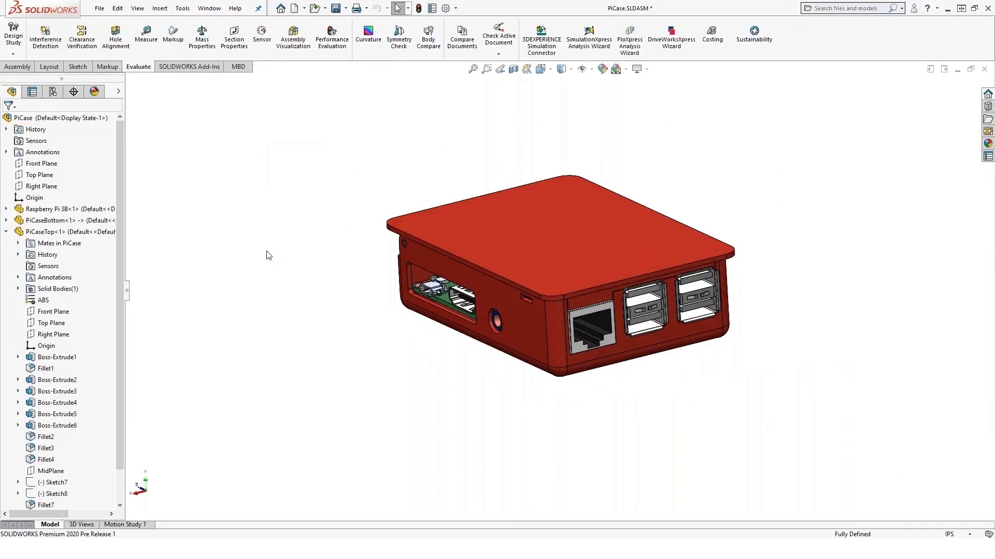
scroll(266, 255, down, 2)
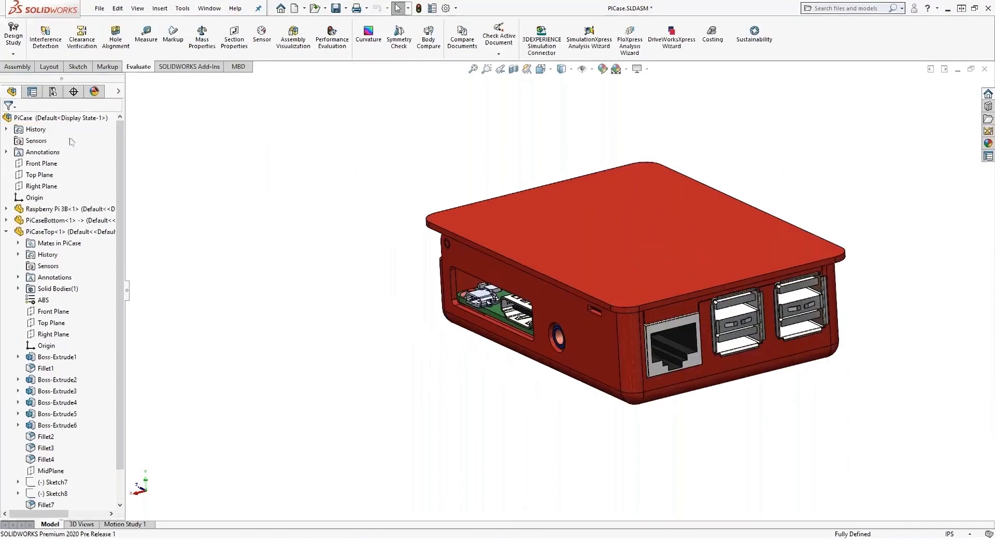
- Set up a component mirror of PiCaseTop, PiCaseBottom and Raspberry Pi 3B about the side face of PiCaseBottom that has the port openings
click(21, 69)
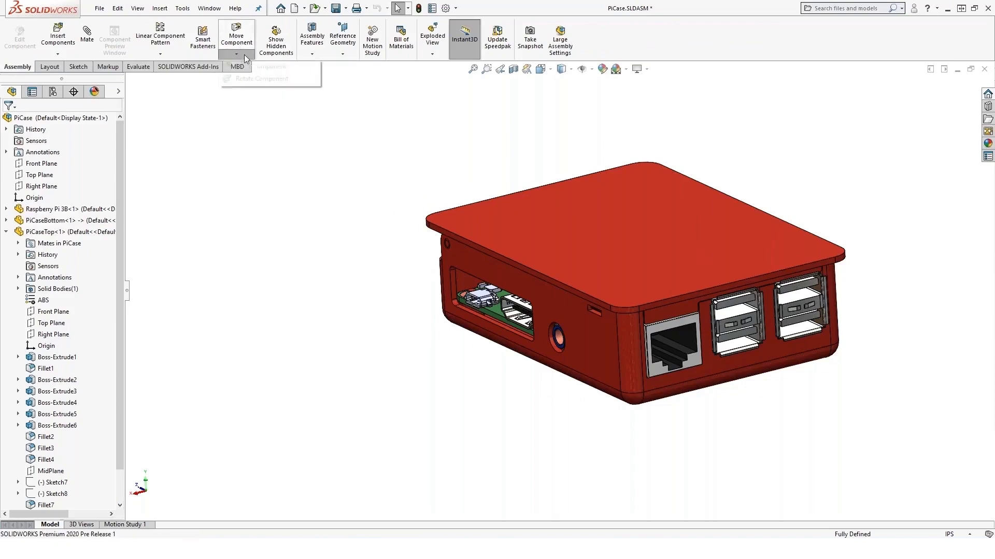
click(244, 55)
click(158, 54)
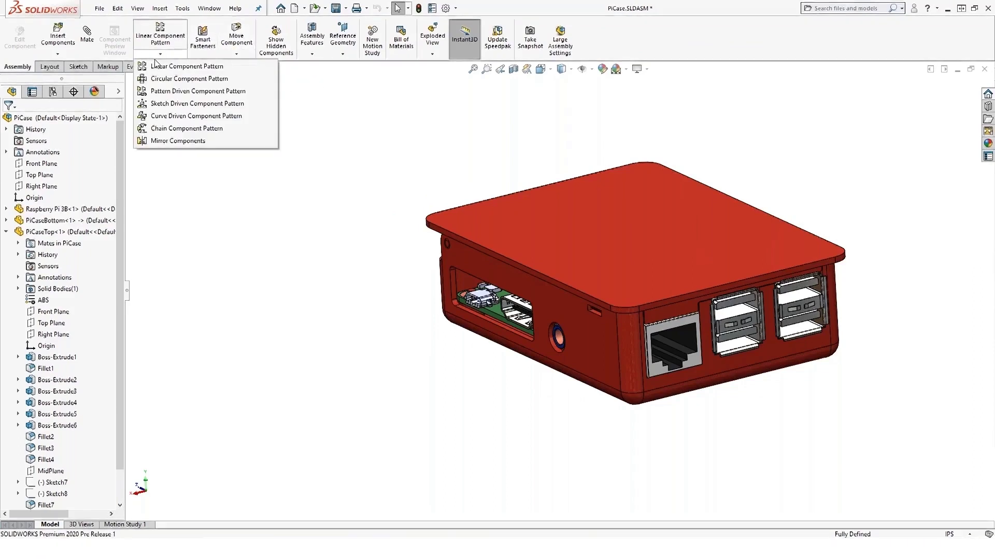
click(176, 140)
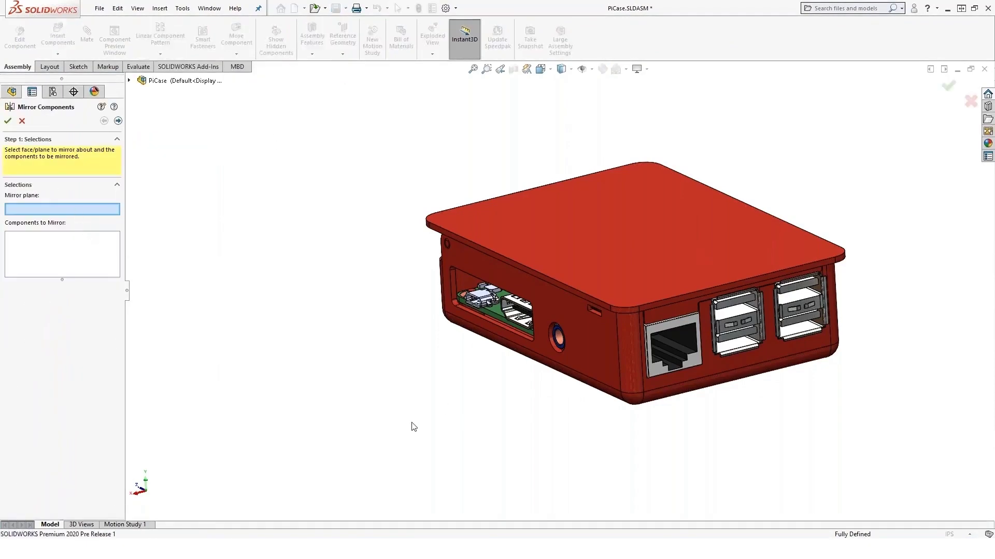
click(569, 357)
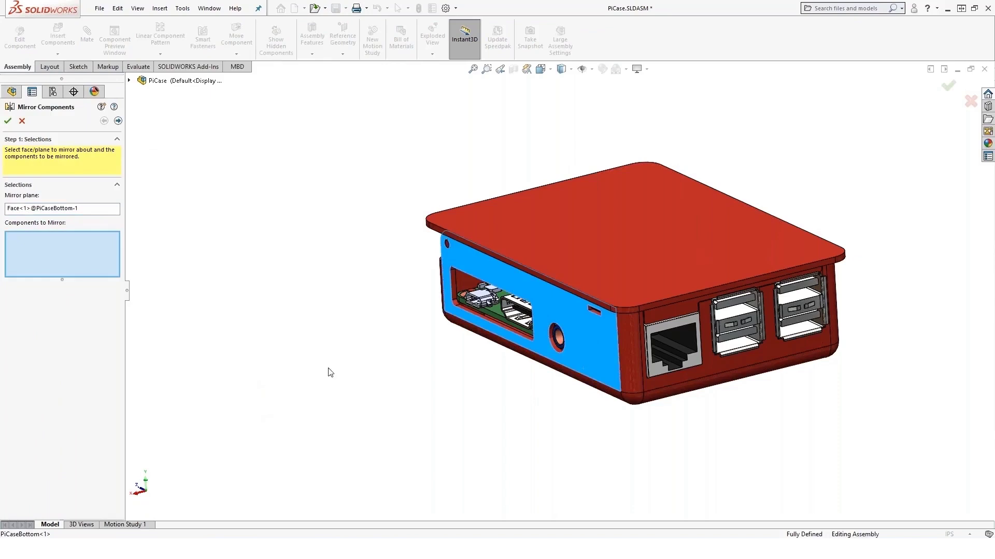
click(663, 273)
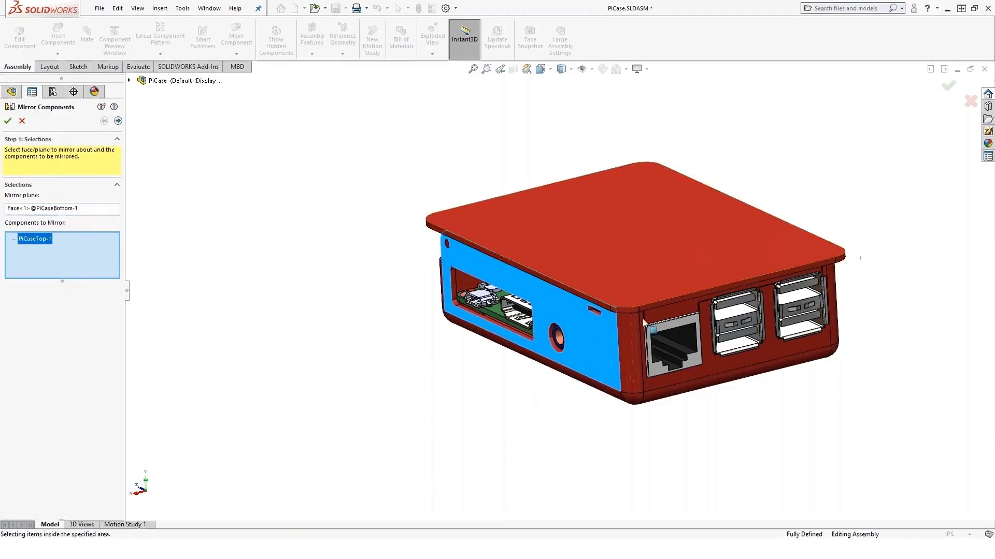
click(611, 344)
click(512, 306)
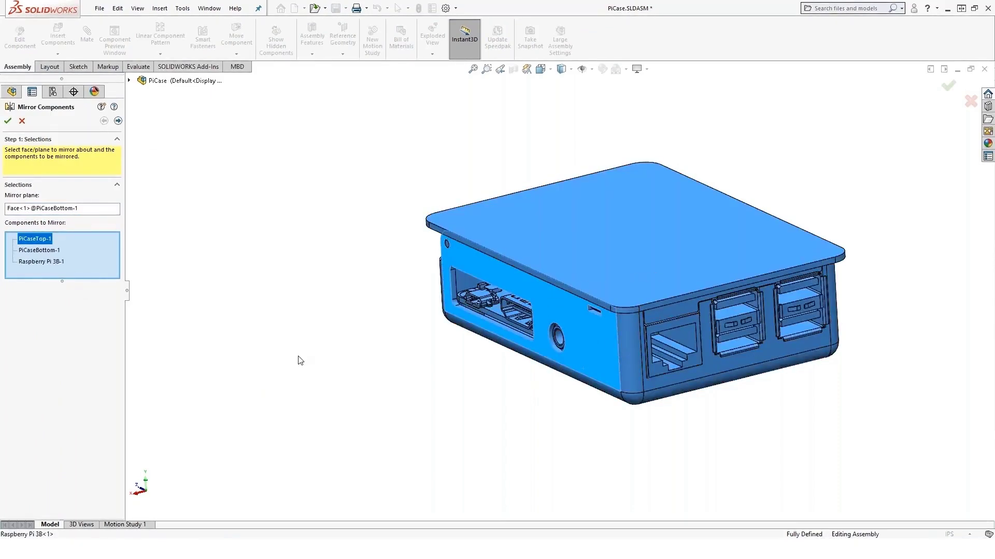
- Replace the component mirror's reference face with the assembly's Front Plane
click(88, 209)
right_click(95, 209)
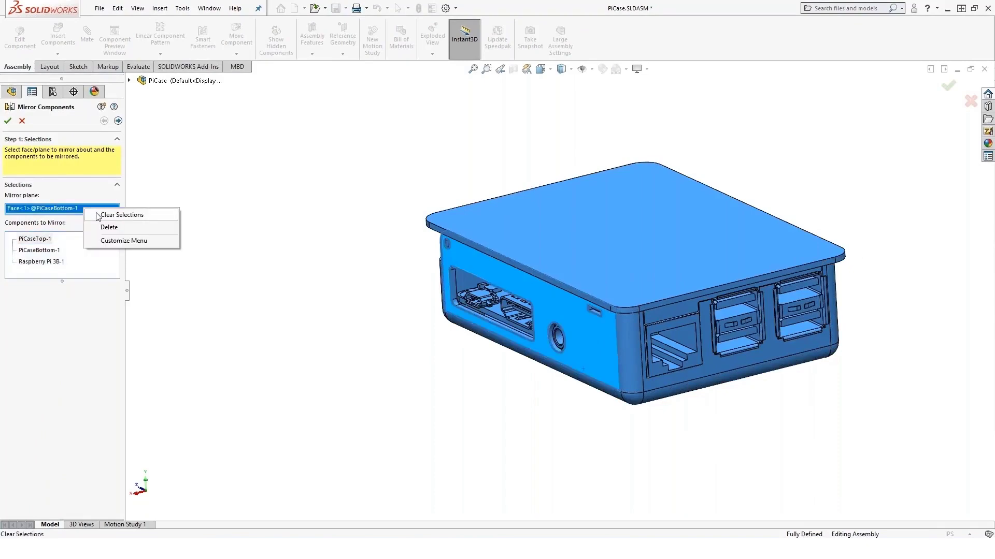
click(117, 213)
key(c)
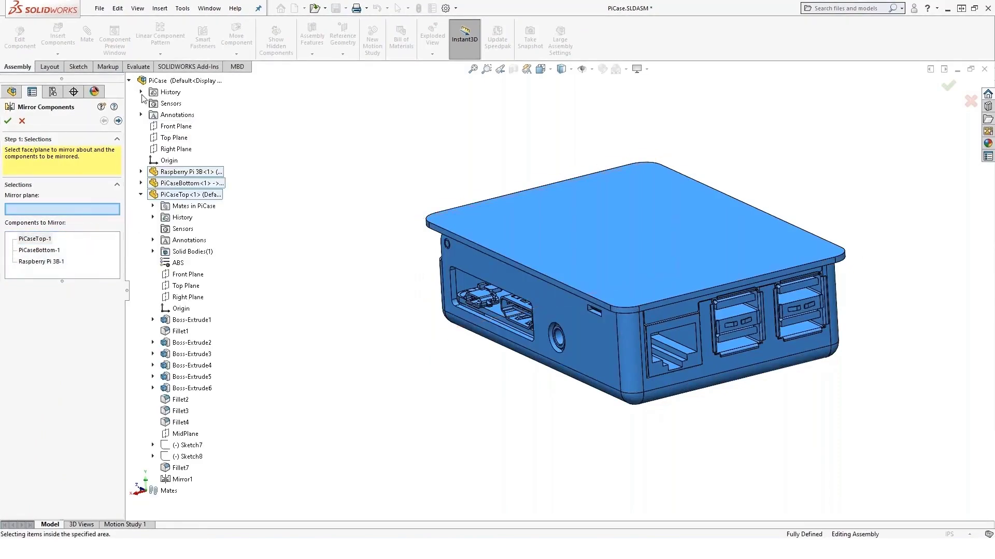
click(166, 129)
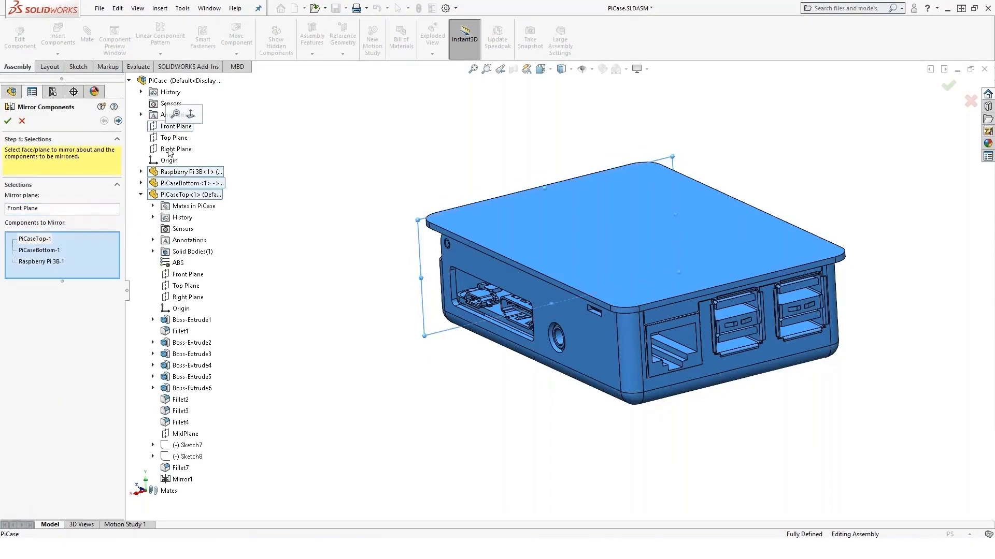
- Set PiCaseTop, PiCaseBottom and Raspberry Pi 3B to be mirrored as opposite-hand versions
click(118, 121)
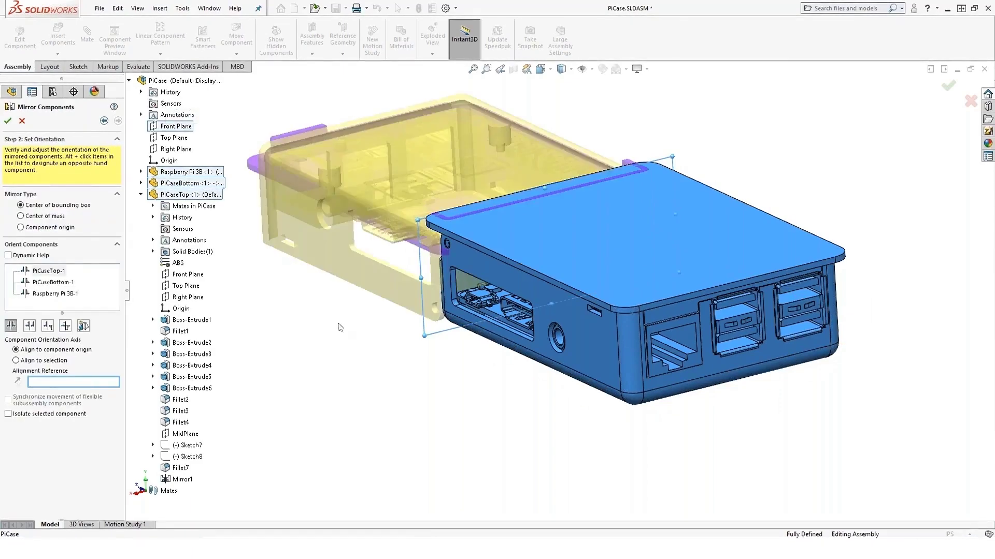
middle_drag(328, 306, 454, 325)
key(z)
key(z)
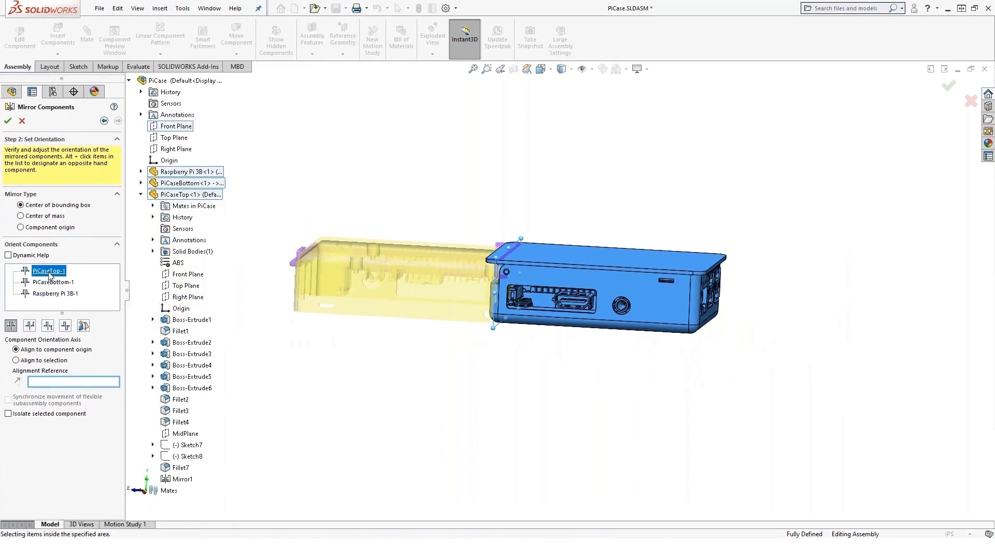
click(82, 328)
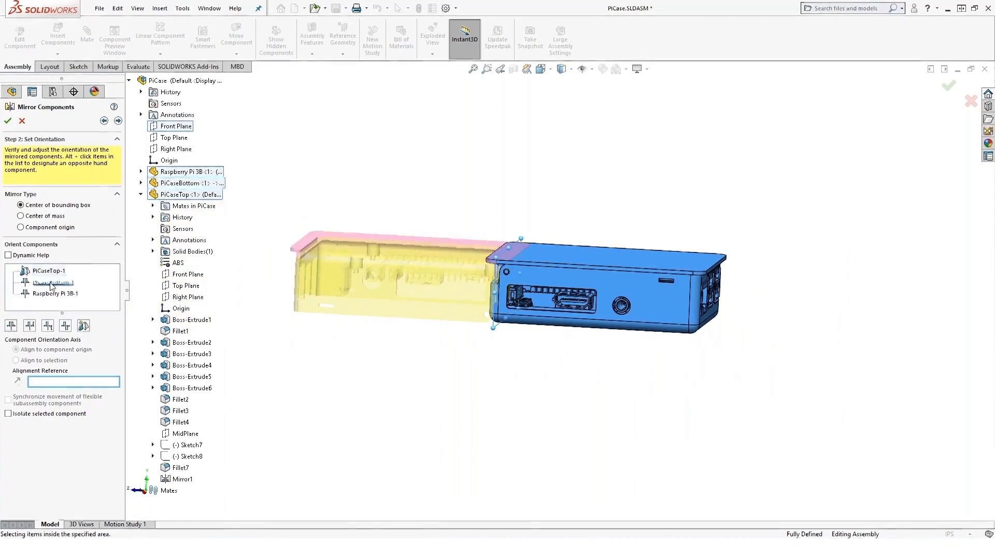
click(52, 283)
click(83, 326)
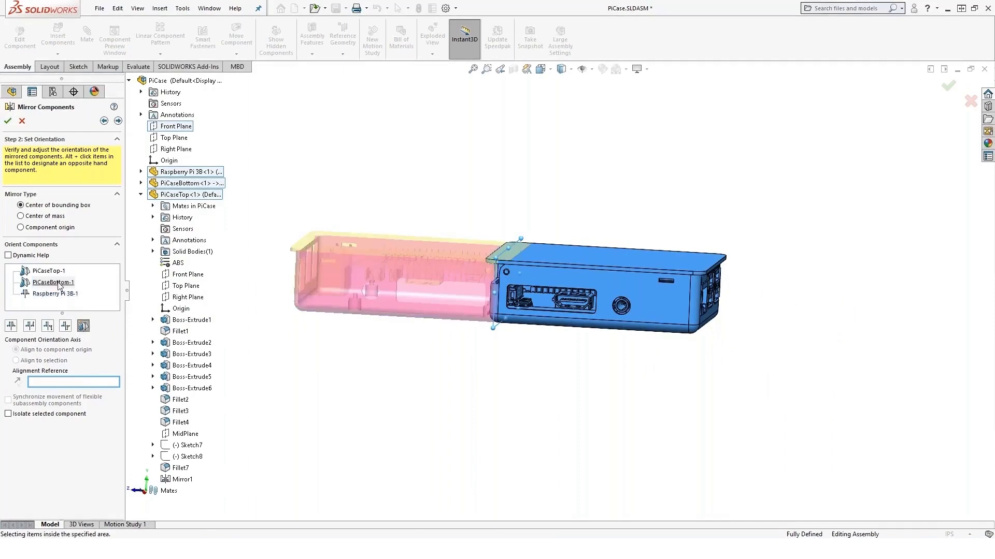
click(59, 294)
click(83, 325)
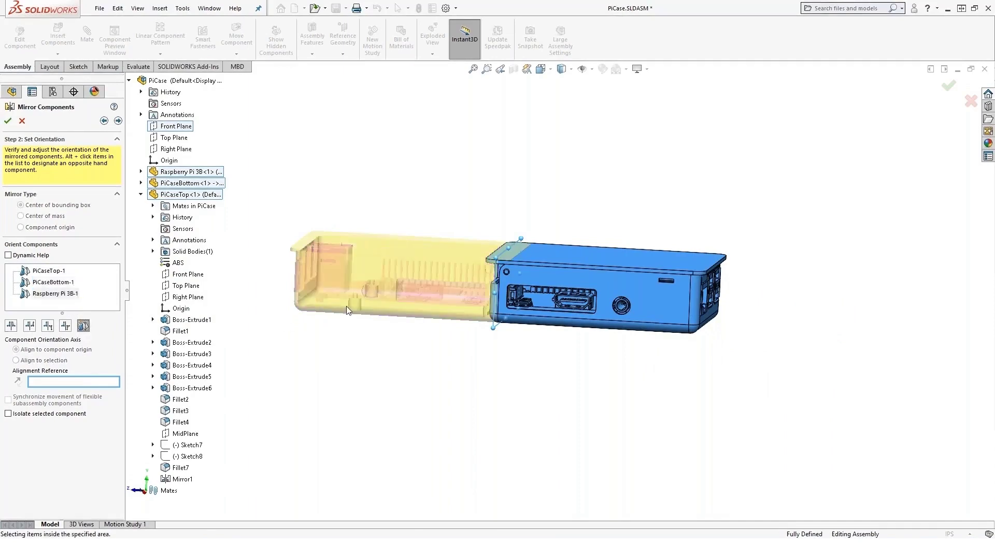
- Review the opposite-hand file settings for all three components, then cancel the component mirror
middle_drag(346, 306, 400, 332)
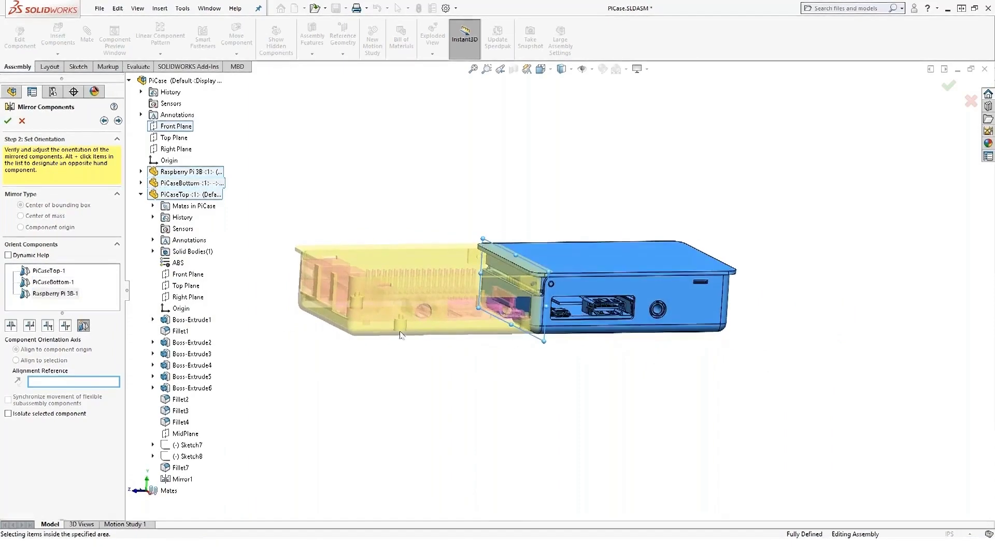
scroll(400, 332, down, 1)
click(117, 120)
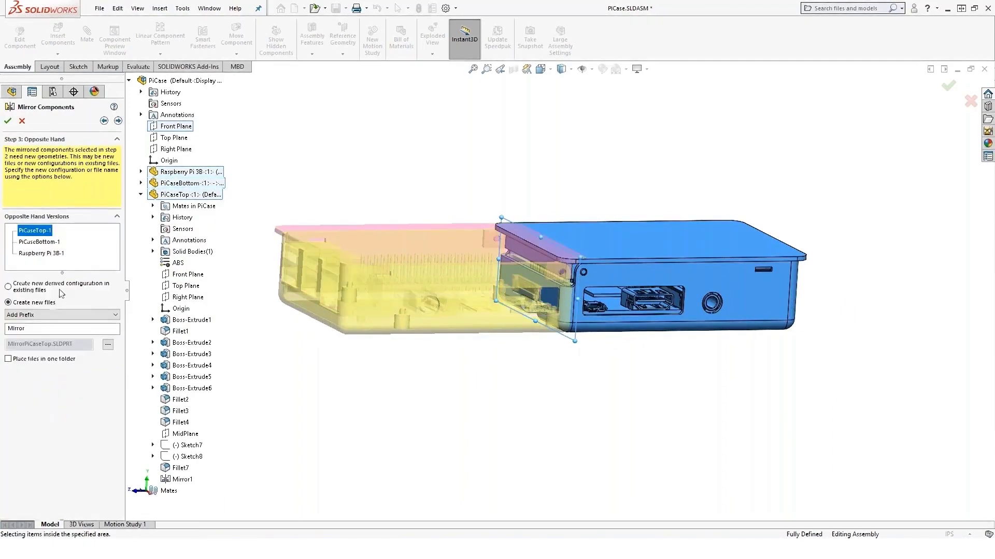
click(40, 243)
click(41, 253)
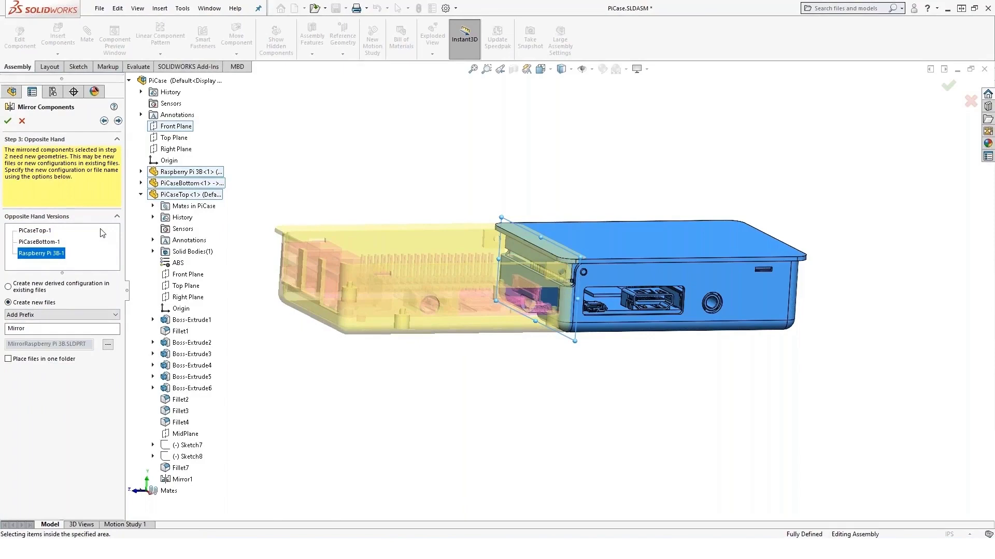
click(22, 121)
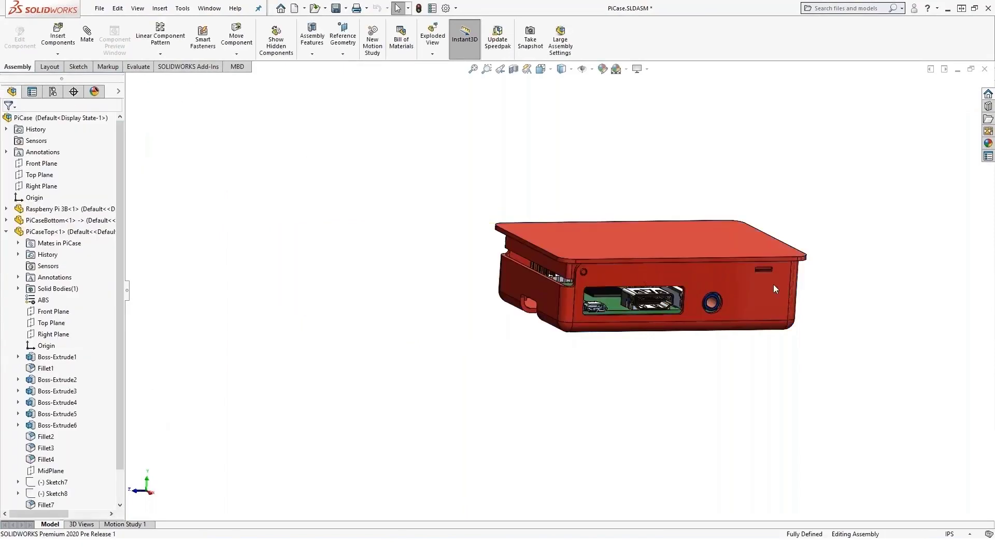
middle_drag(725, 298, 712, 317)
middle_drag(748, 194, 741, 236)
scroll(742, 235, down, 3)
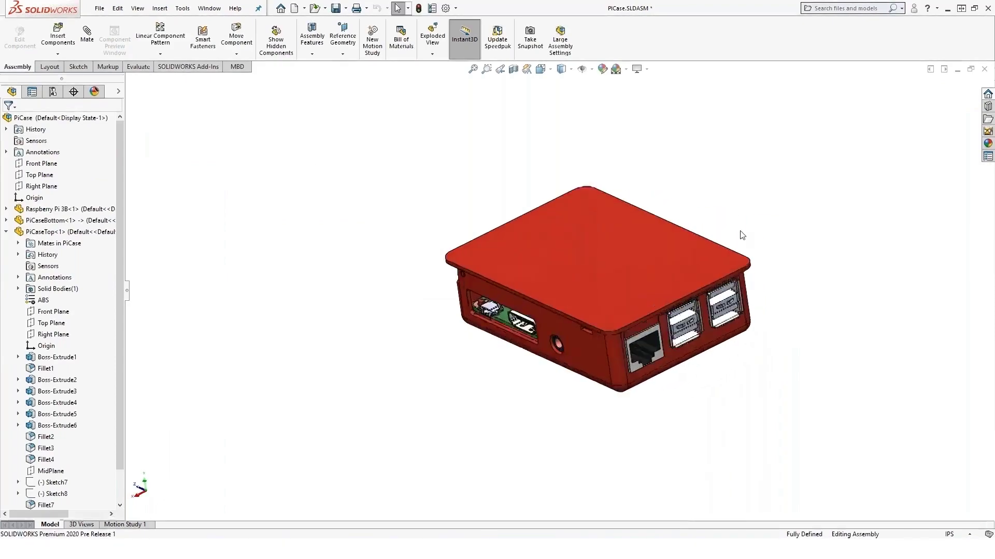
mouse_move(571, 246)
middle_down()
mouse_move(581, 211)
mouse_move(586, 239)
middle_up()
scroll(573, 358, down, 2)
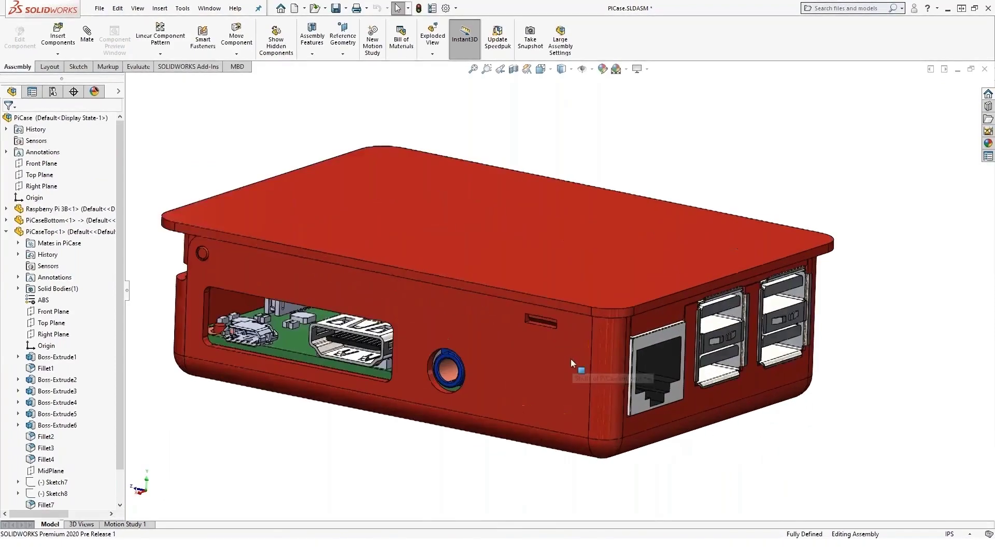